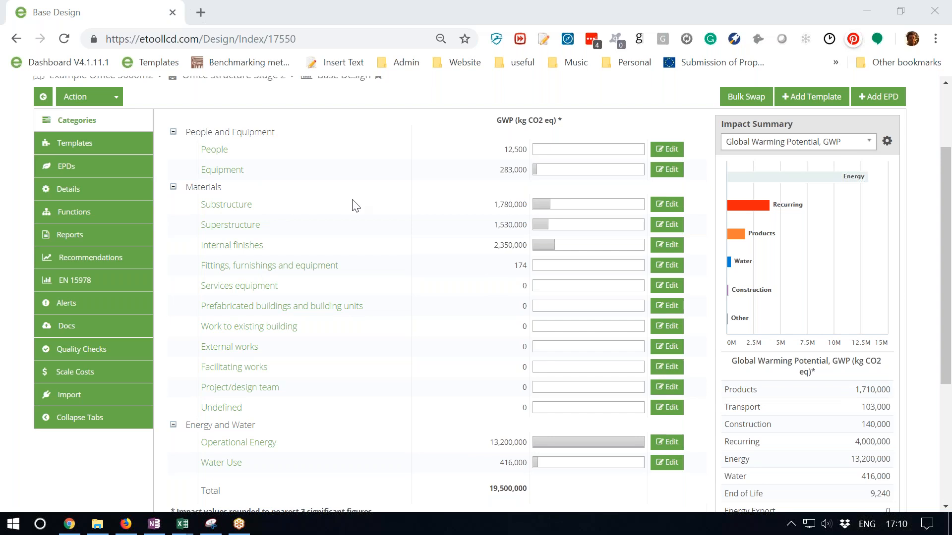
- Open the curtain walling hybrid frame double glazed insulated spandrel panel template from the Base Design's template list
click(865, 148)
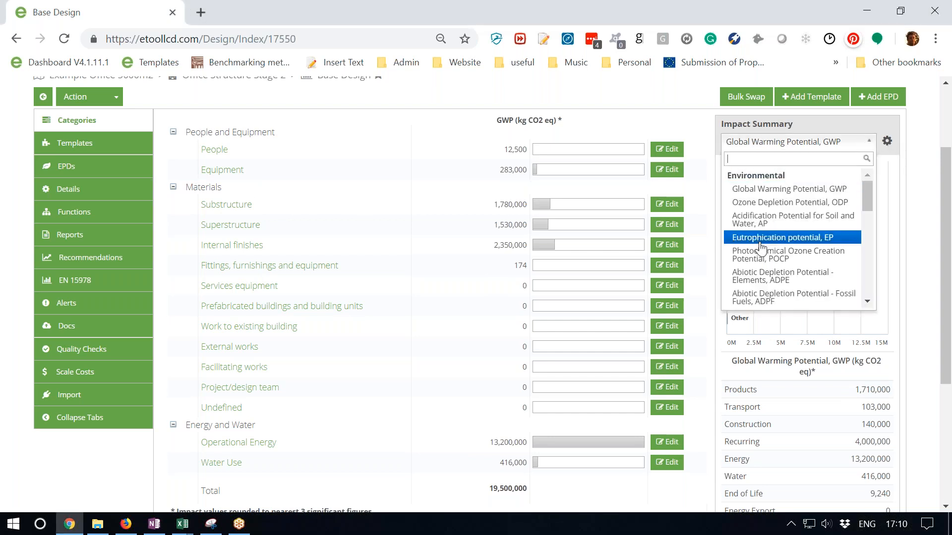
click(117, 143)
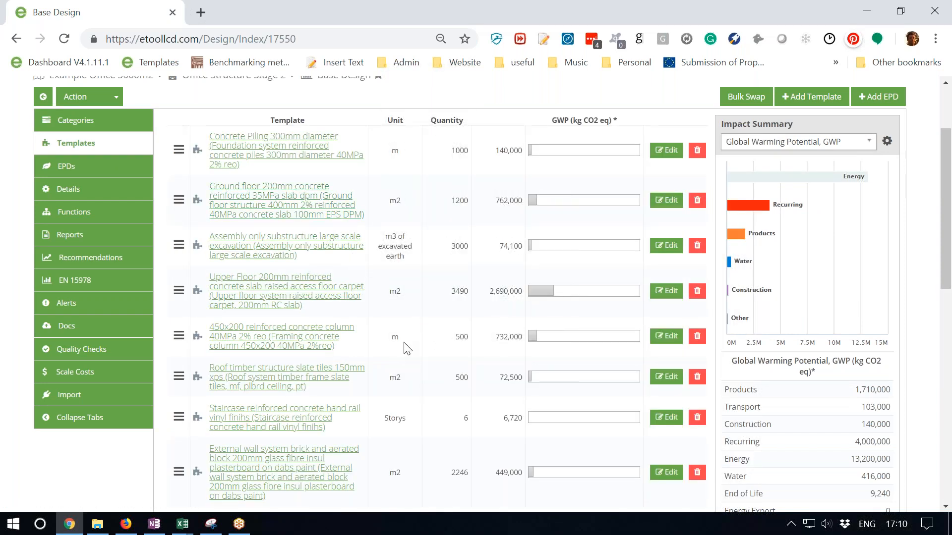
scroll(407, 352, down, 8)
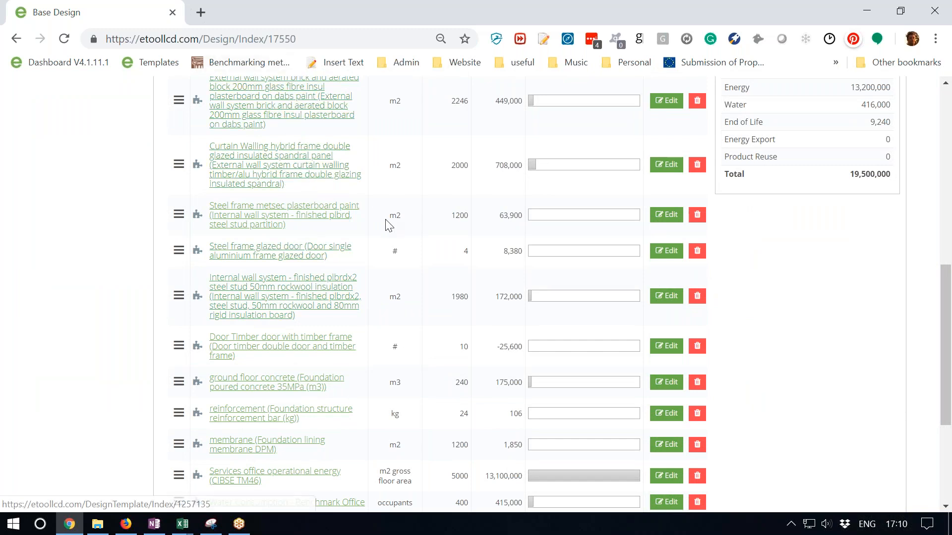
scroll(386, 222, up, 2)
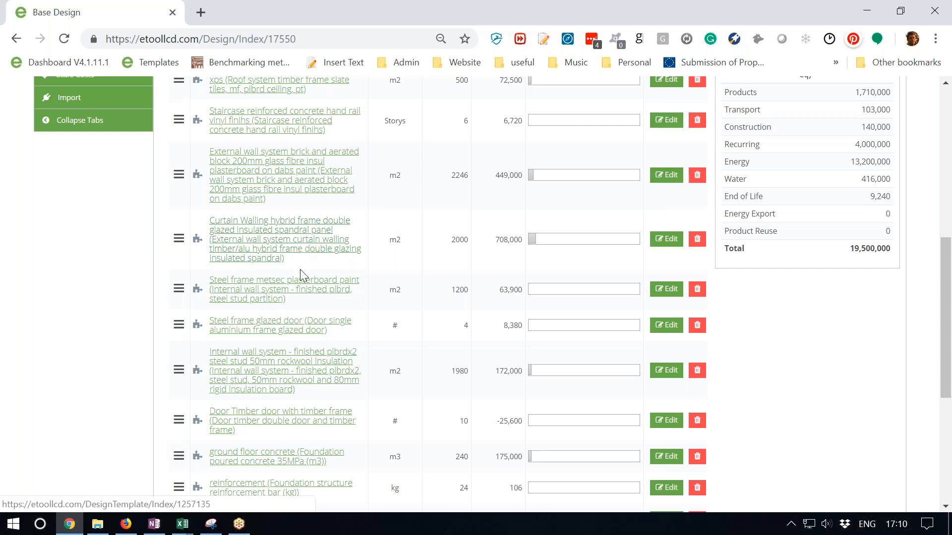
click(290, 243)
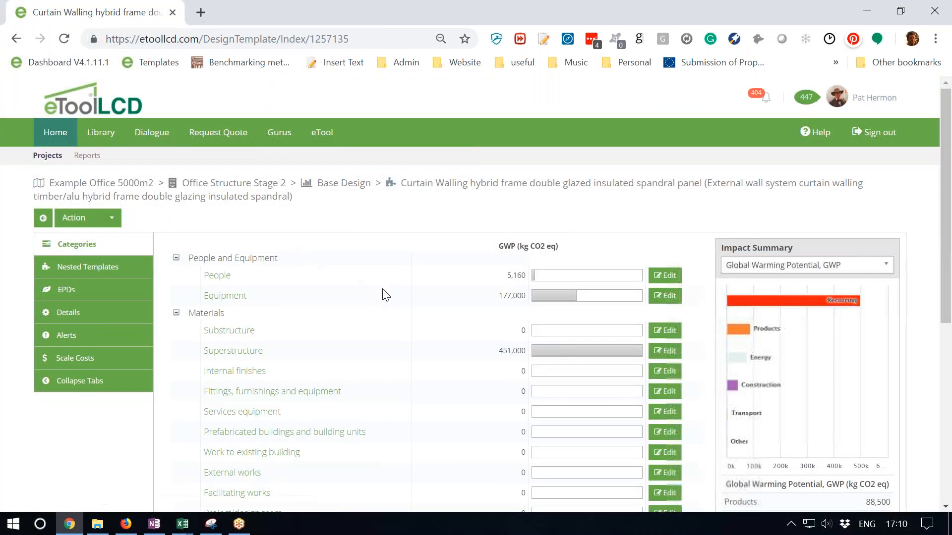
- Show the curtain walling template's category impacts as costs in British Pounds Sterling and review the full breakdown
scroll(382, 294, down, 3)
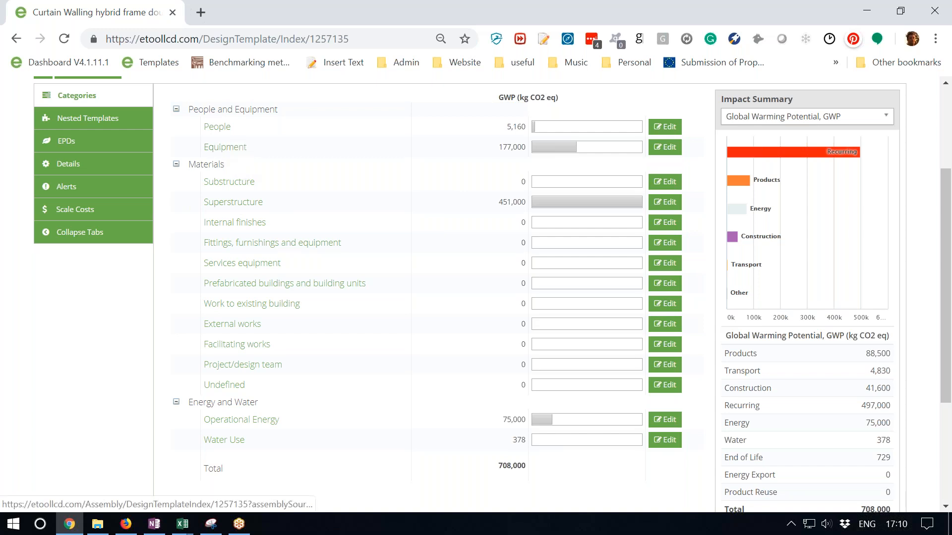
click(883, 123)
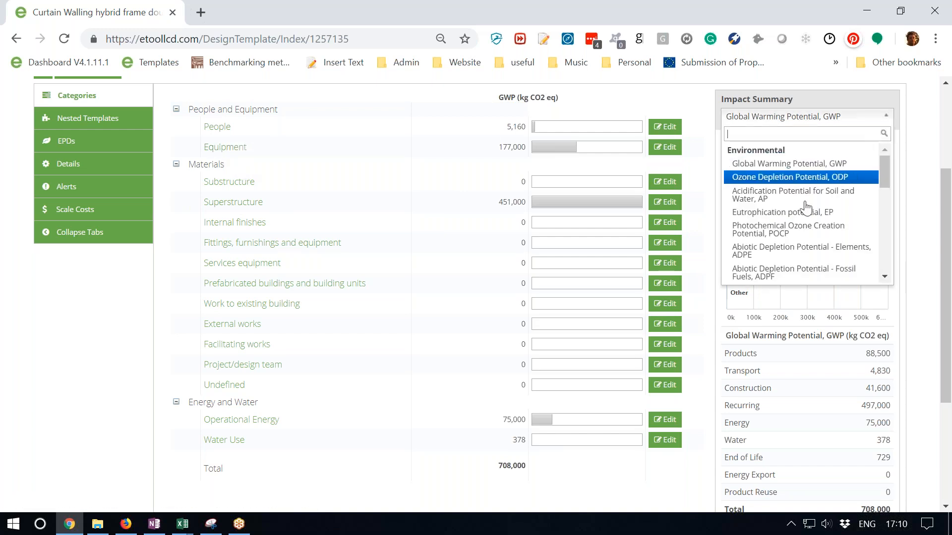
scroll(806, 210, down, 8)
scroll(807, 210, down, 2)
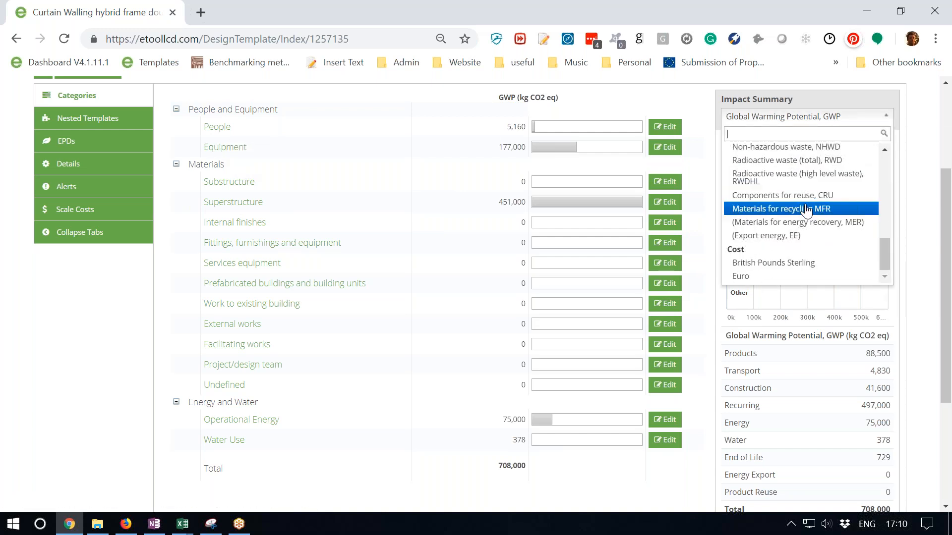
click(781, 264)
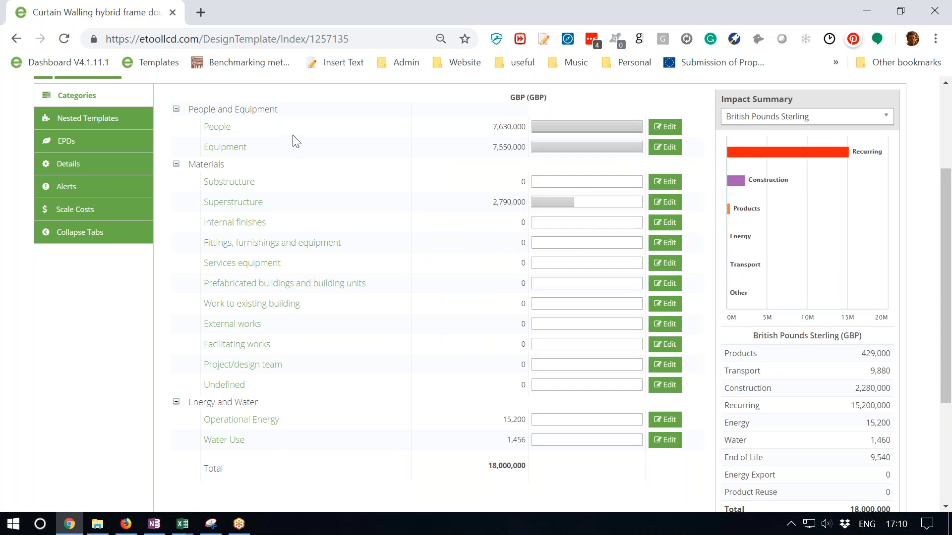
scroll(758, 354, down, 3)
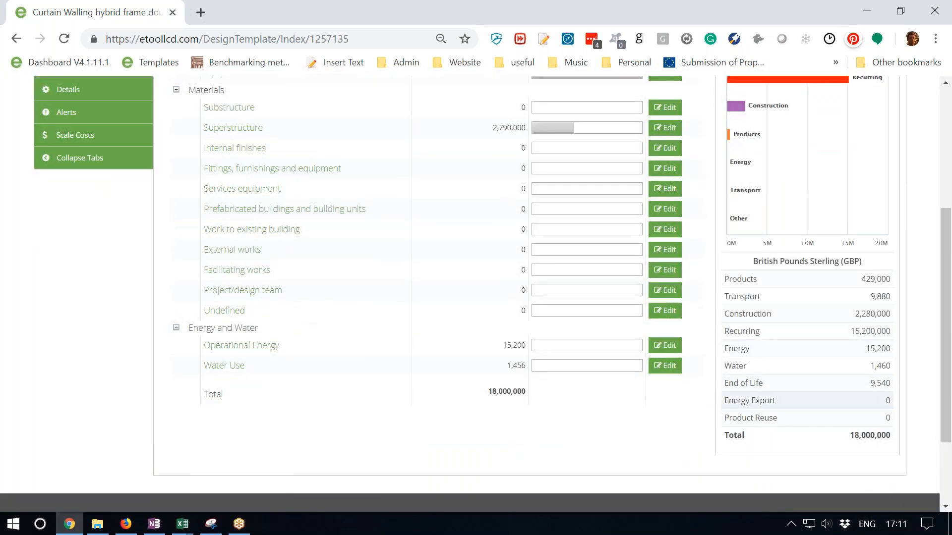
scroll(752, 346, up, 3)
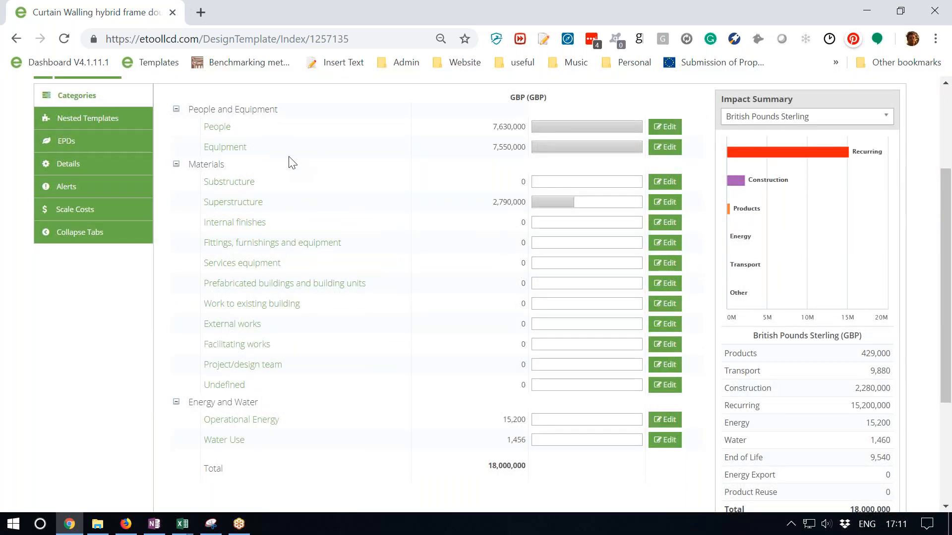
- Switch the curtain walling template's impact summary back to Global Warming Potential, GWP
click(864, 121)
scroll(842, 168, up, 10)
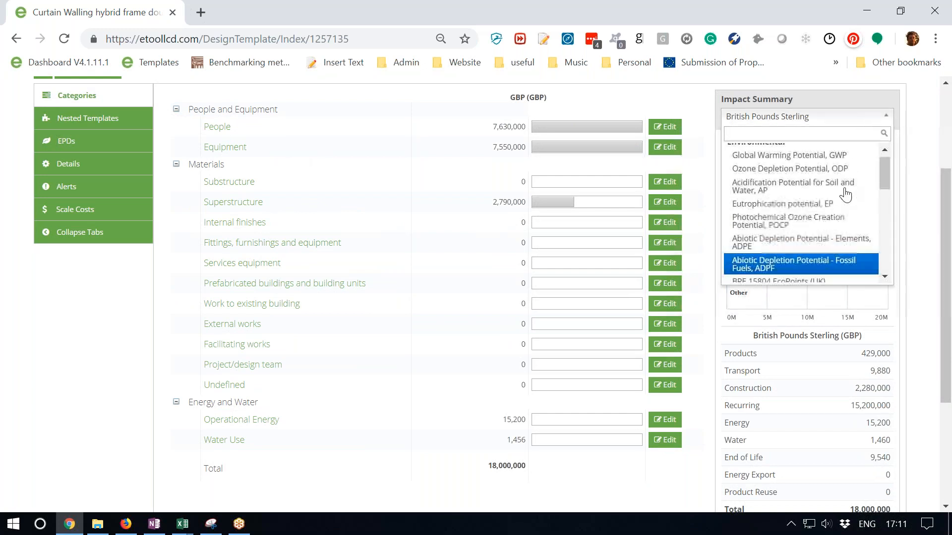
click(843, 152)
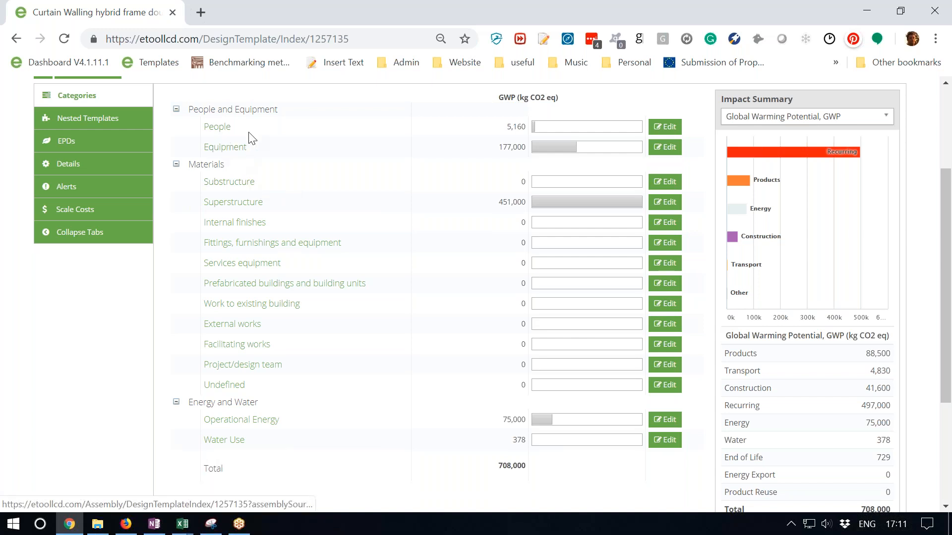
scroll(352, 248, up, 2)
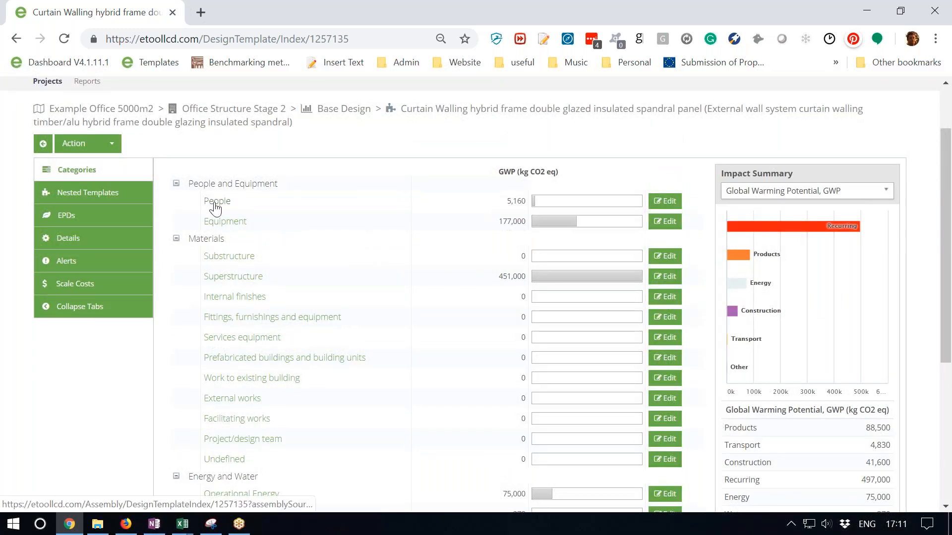
- Set the curtain walling template's impact summary to British Pounds Sterling again
click(877, 191)
scroll(788, 284, down, 5)
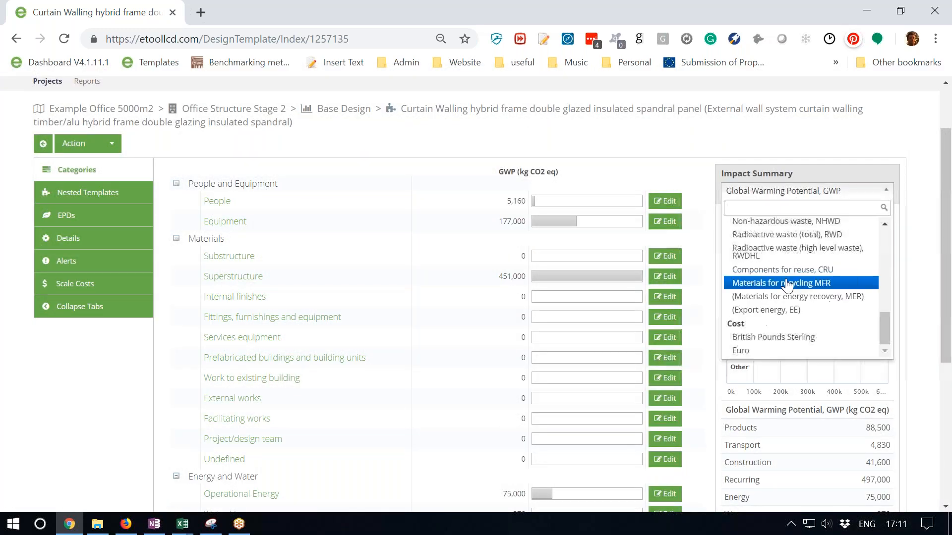
click(781, 339)
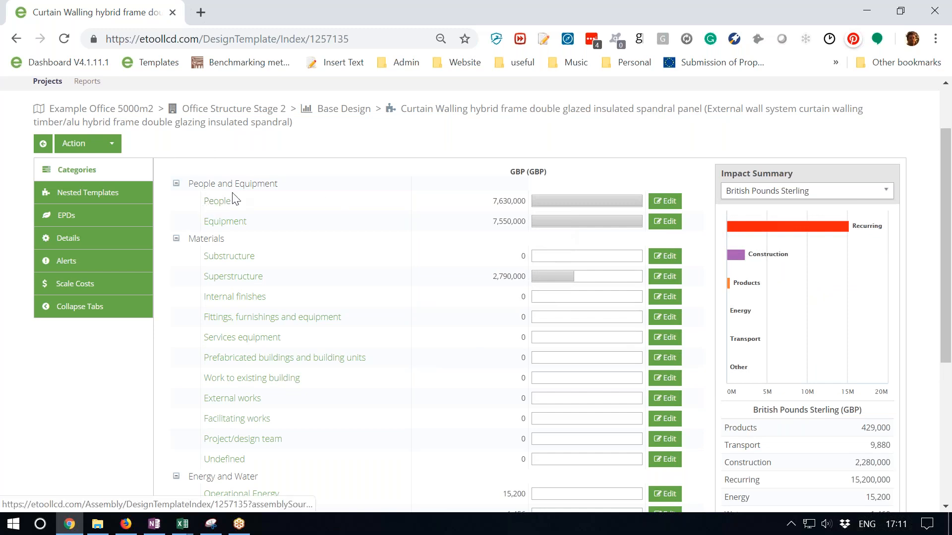
- Open the template's People assembly entries and show their impacts in British Pounds Sterling
click(221, 202)
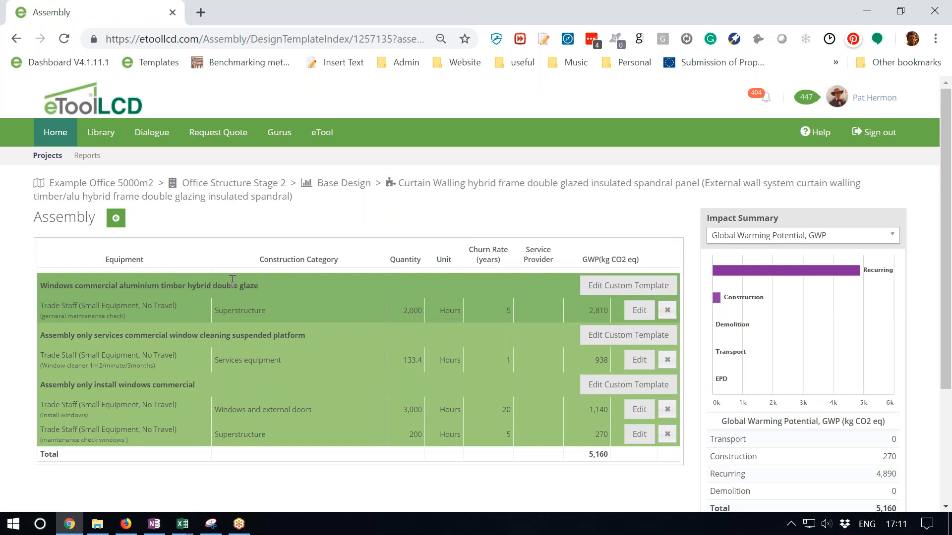
scroll(233, 281, down, 3)
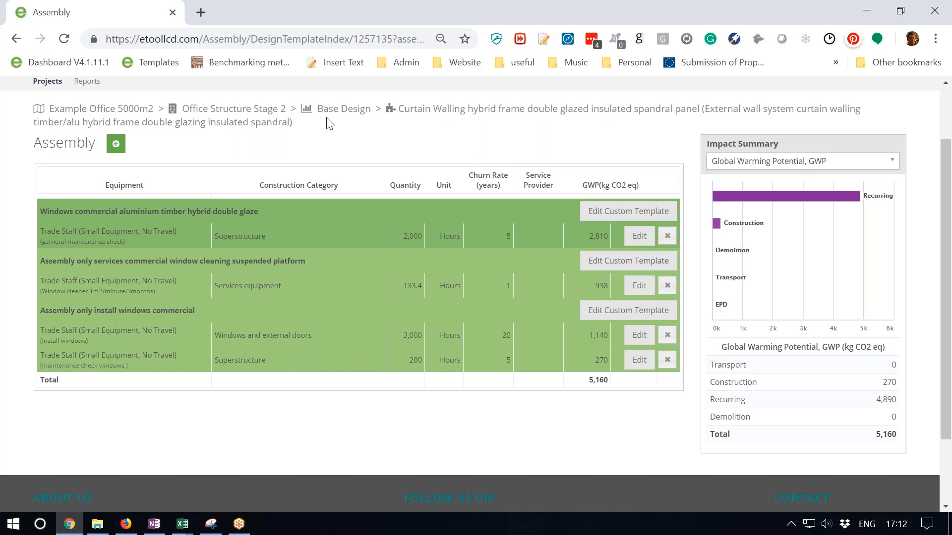
click(850, 175)
scroll(833, 253, down, 5)
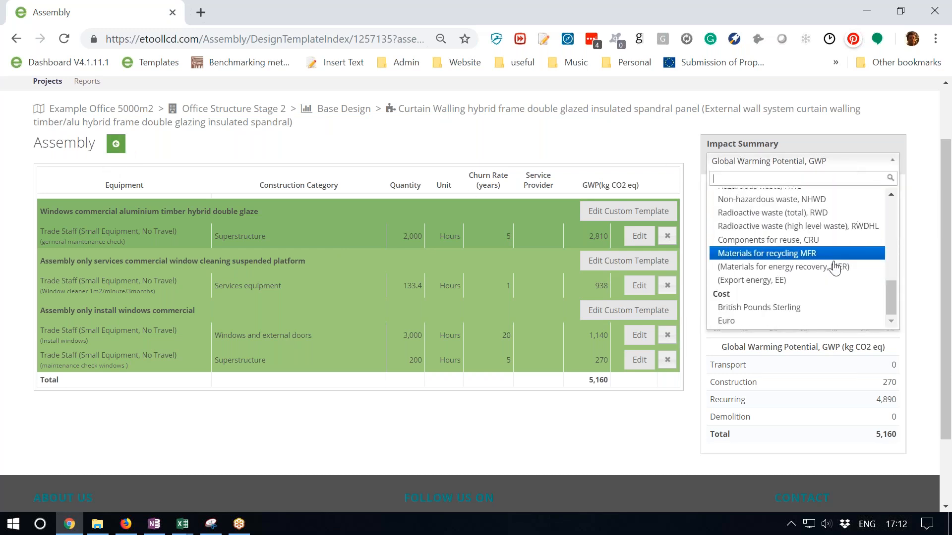
click(788, 307)
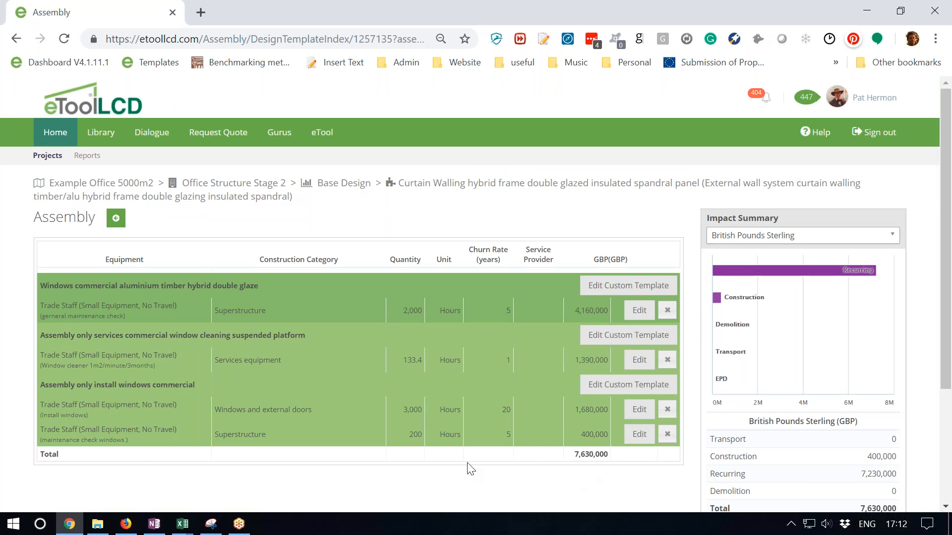
- Return to the curtain walling template, open its Superstructure materials and examine their quantities, product lives and GWP impacts
click(117, 220)
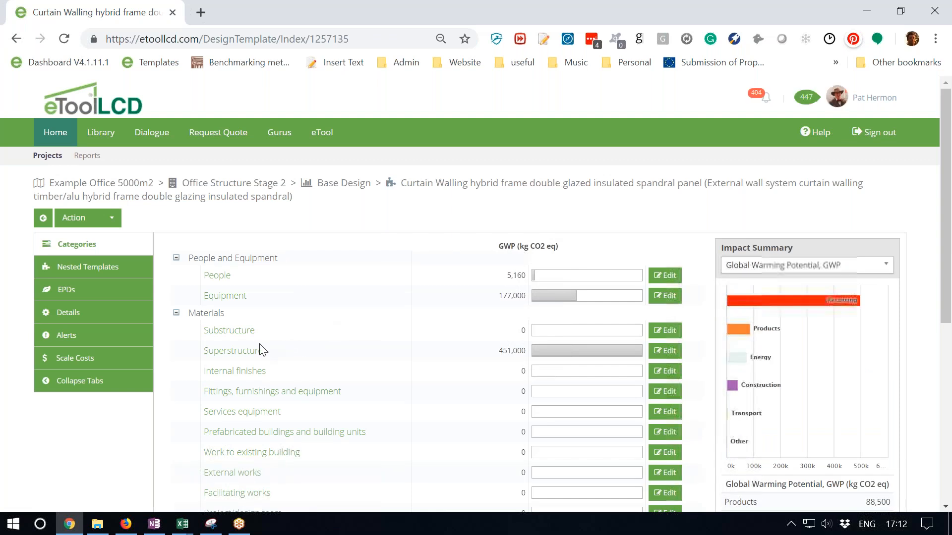
click(231, 353)
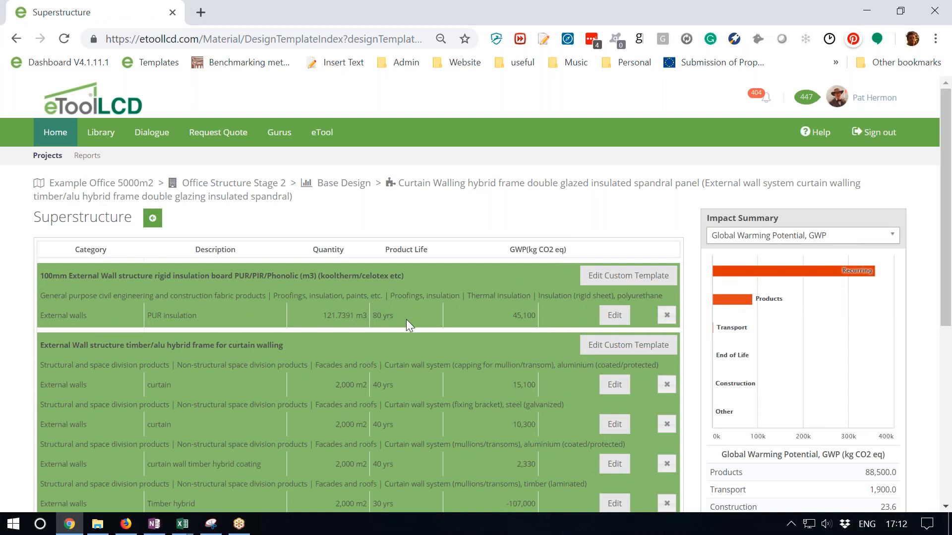
scroll(405, 325, down, 3)
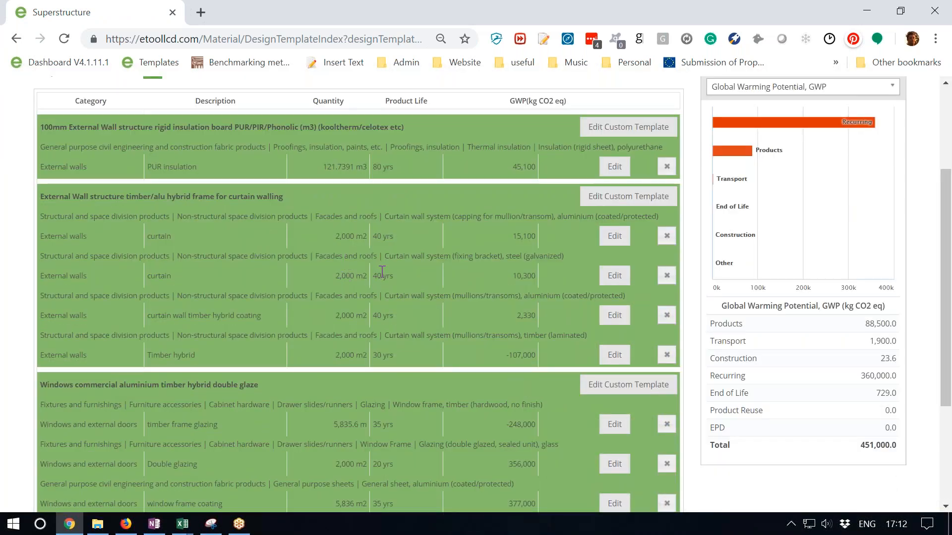
scroll(389, 282, down, 2)
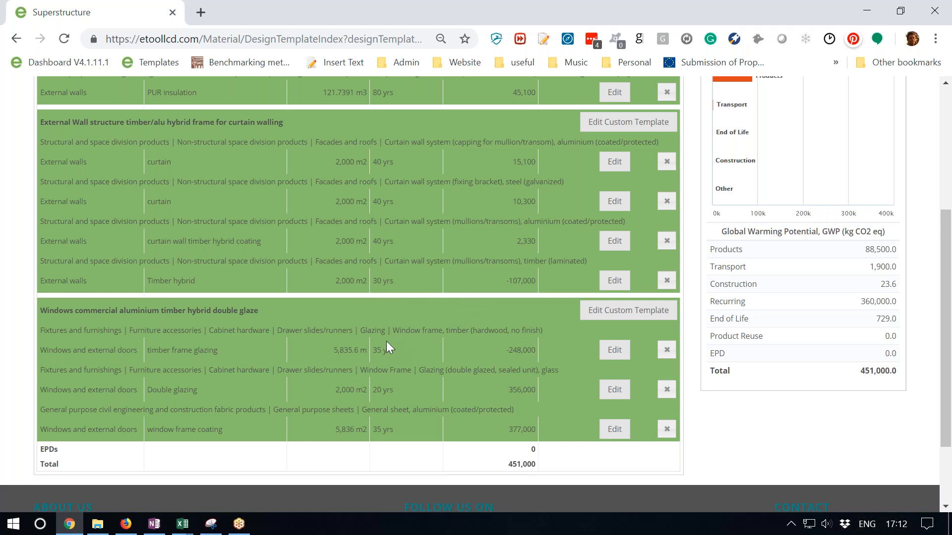
scroll(387, 342, up, 2)
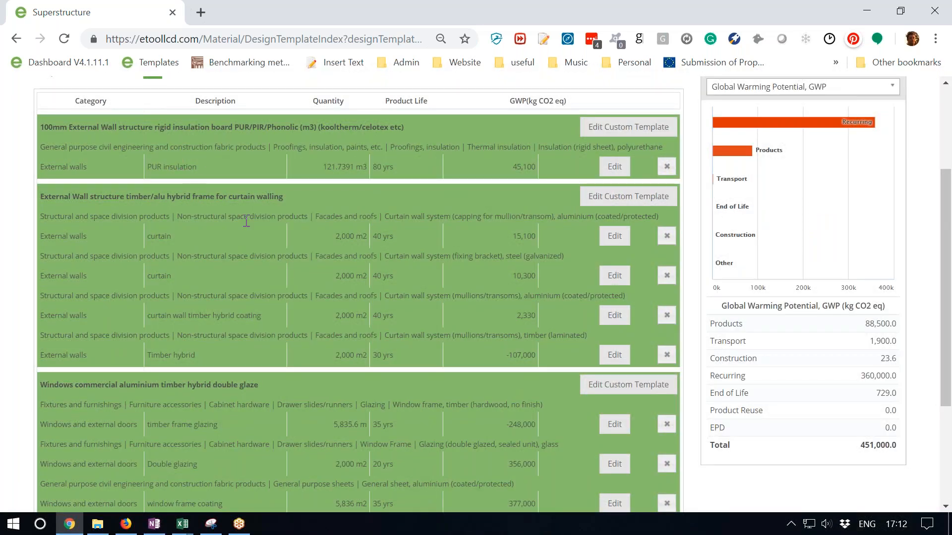
scroll(207, 422, down, 2)
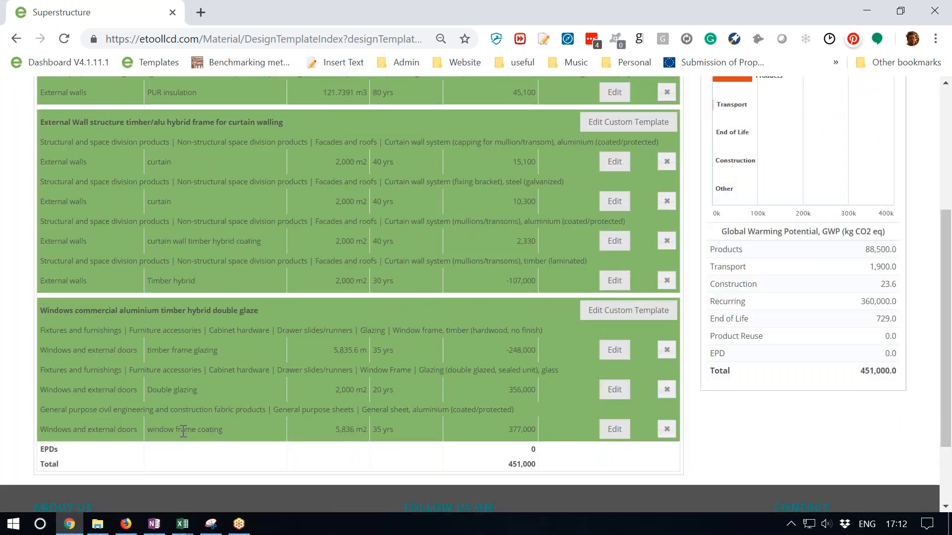
scroll(265, 421, up, 2)
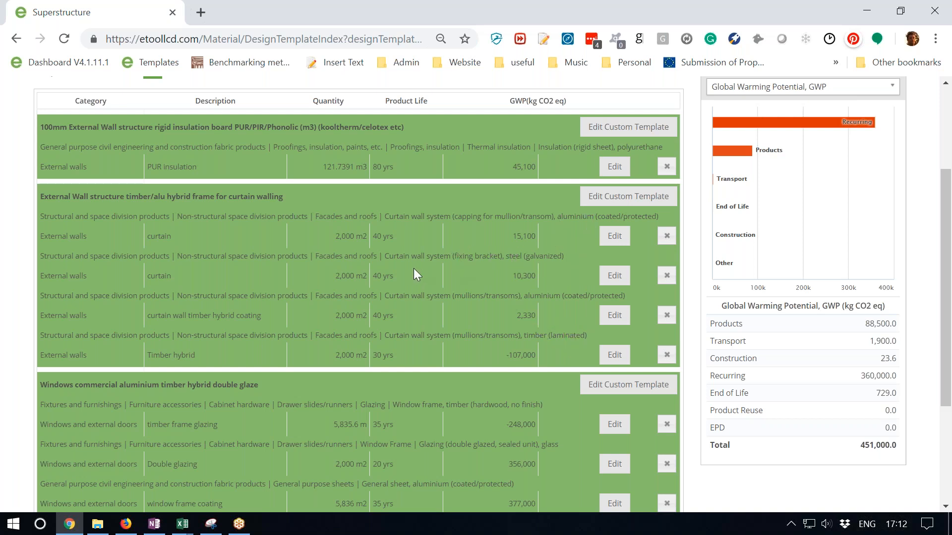
- Show the Superstructure materials' impacts in British Pounds Sterling and review the cost of each material
click(820, 89)
scroll(788, 194, down, 3)
scroll(788, 198, down, 5)
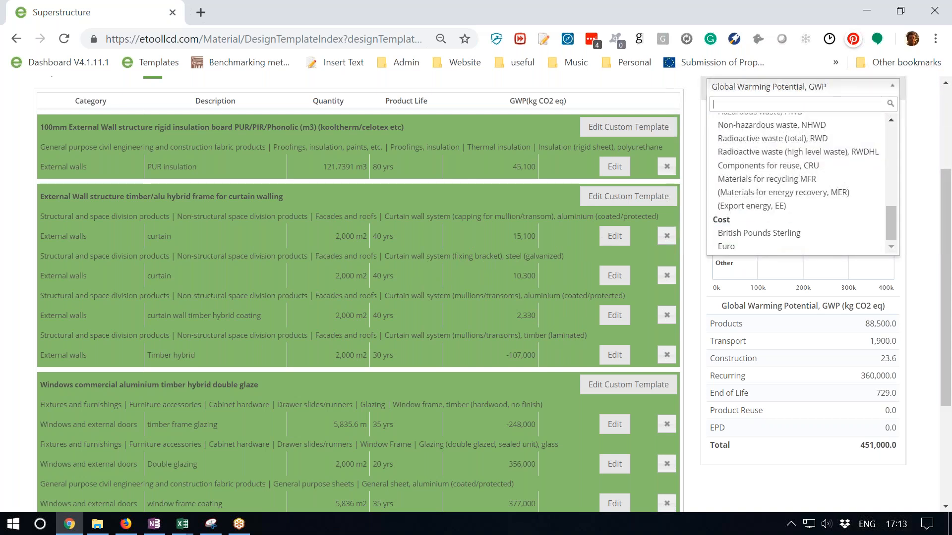
click(775, 234)
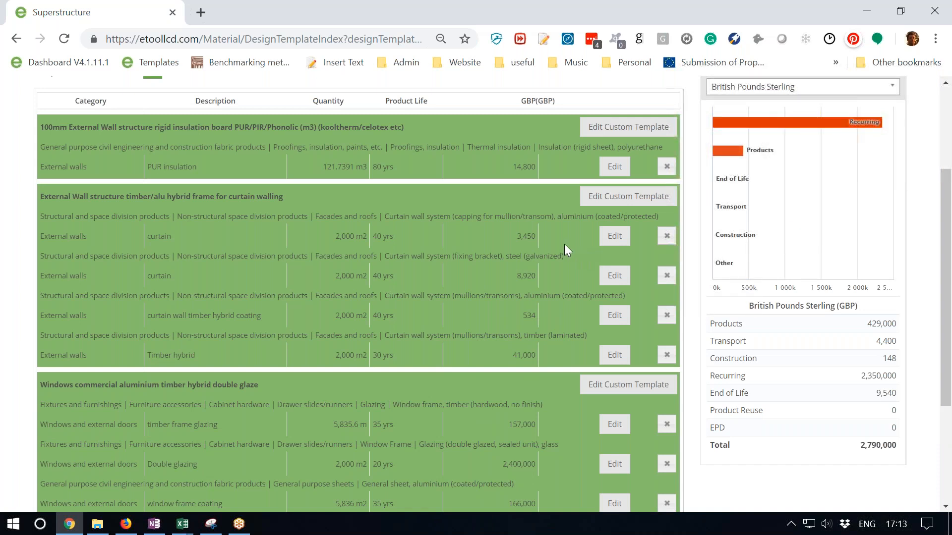
scroll(366, 318, down, 2)
scroll(367, 318, up, 3)
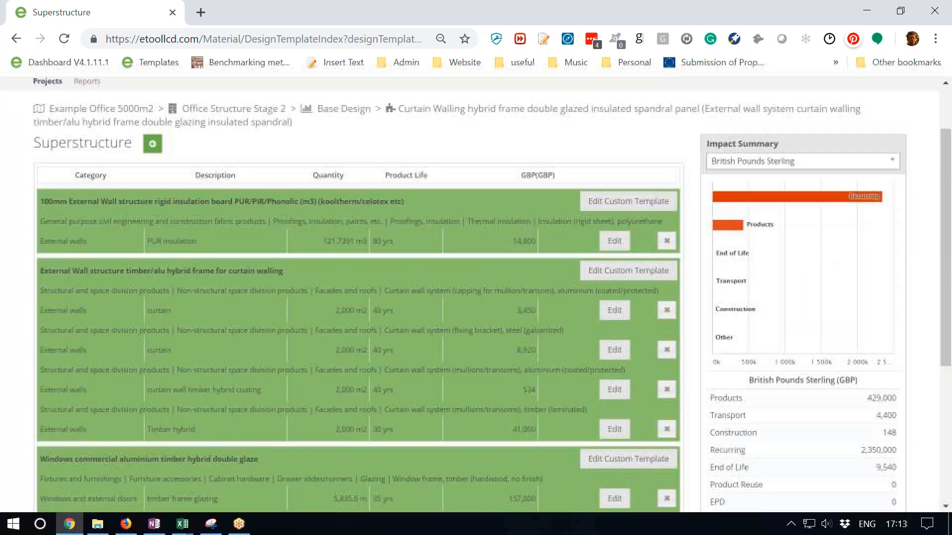
- Go back through the curtain walling template to the Base Design and examine its impacts by category
click(152, 145)
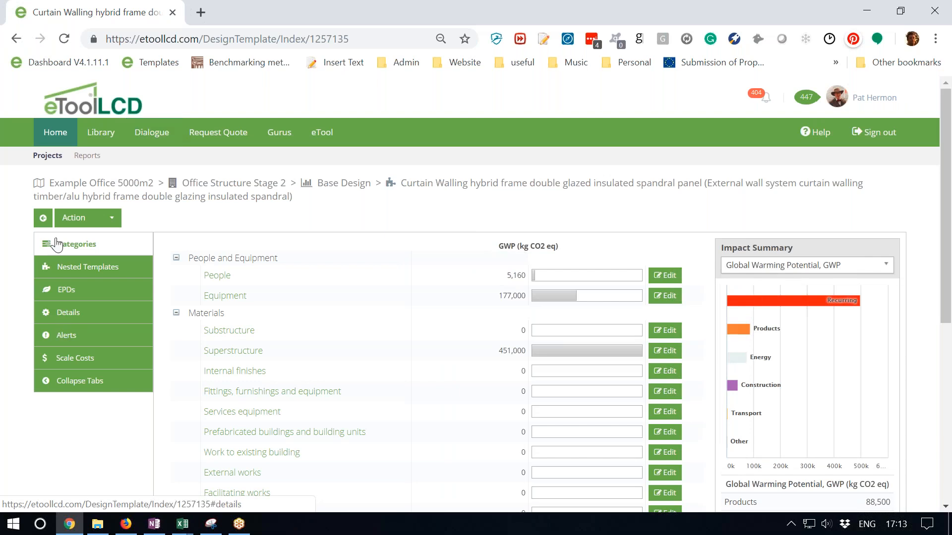
click(43, 218)
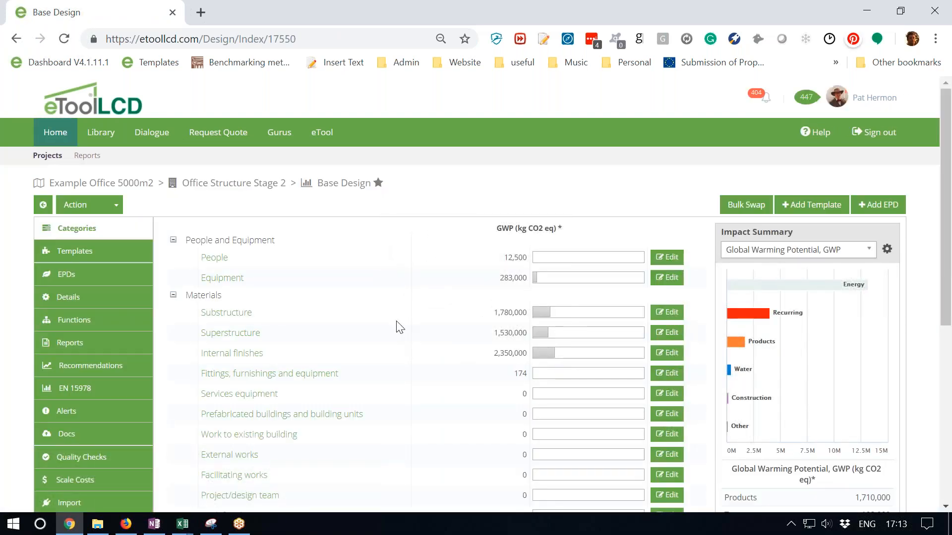
scroll(399, 353, down, 3)
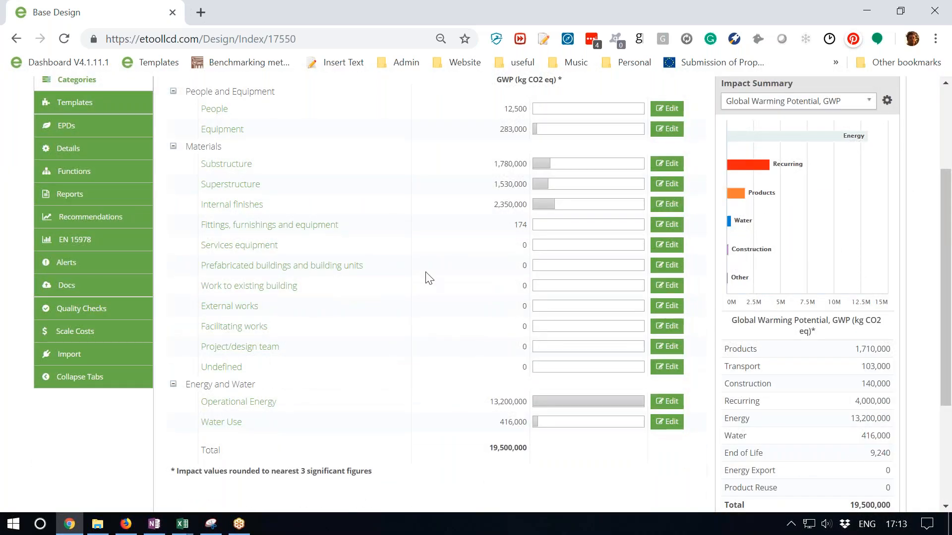
scroll(431, 297, down, 3)
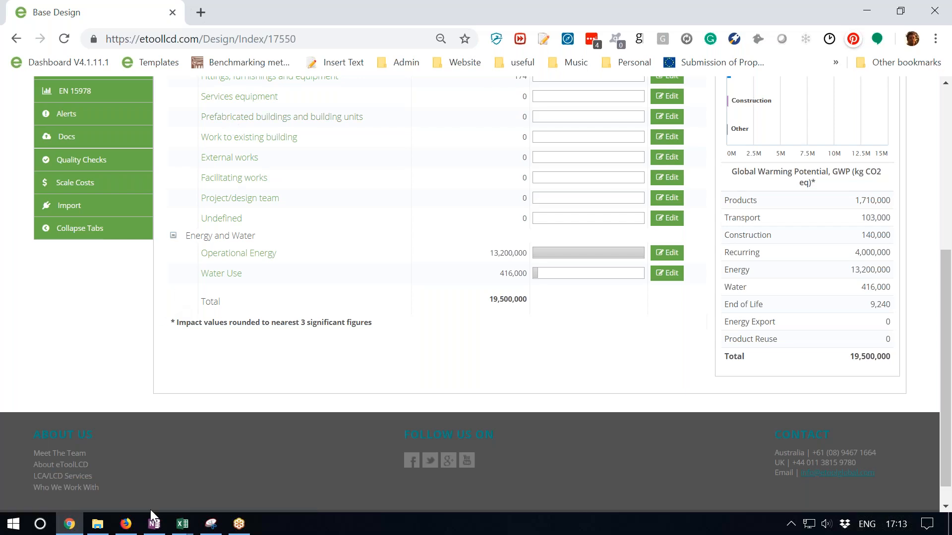
mouse_move(184, 530)
scroll(338, 326, up, 5)
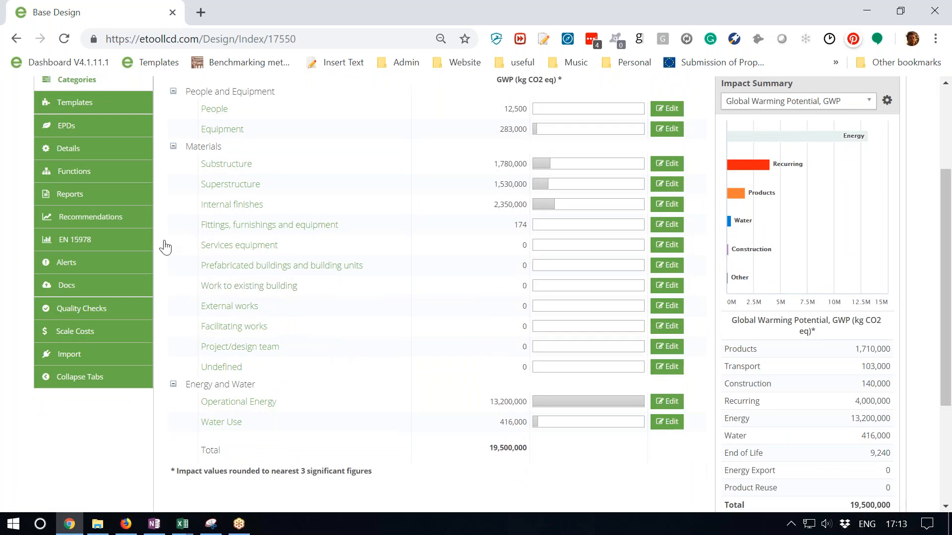
- Open the Base Design's Scale Costs page and examine its product, transport, labour and total capital costs in British Pounds Sterling
scroll(230, 268, up, 3)
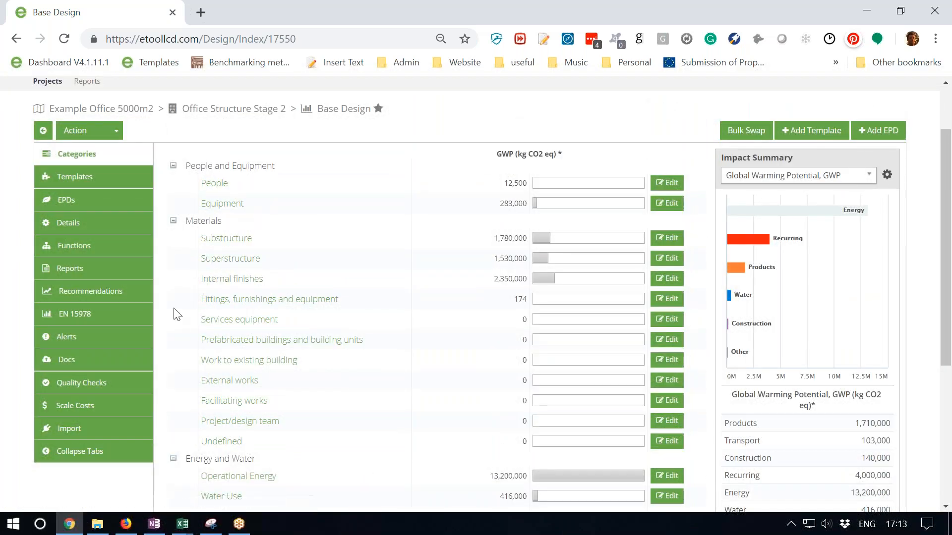
click(113, 415)
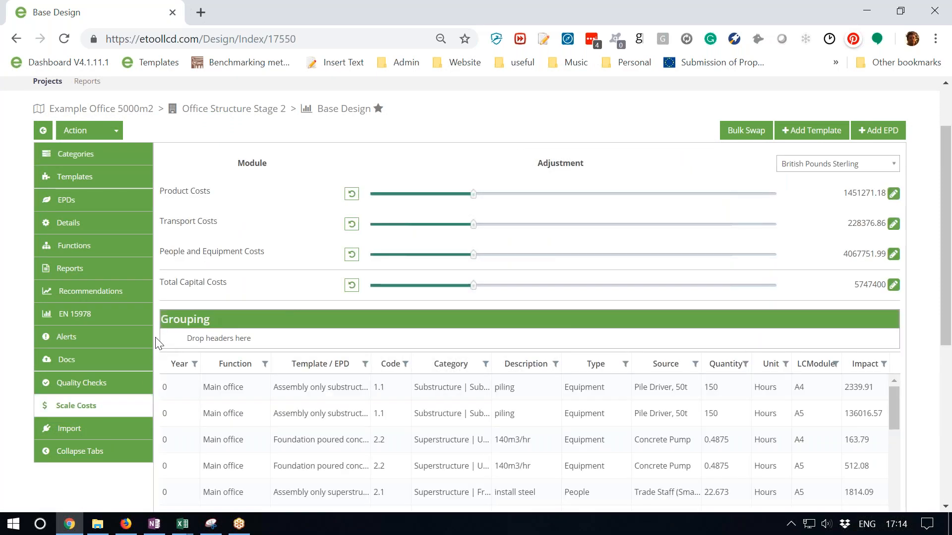
scroll(123, 349, down, 5)
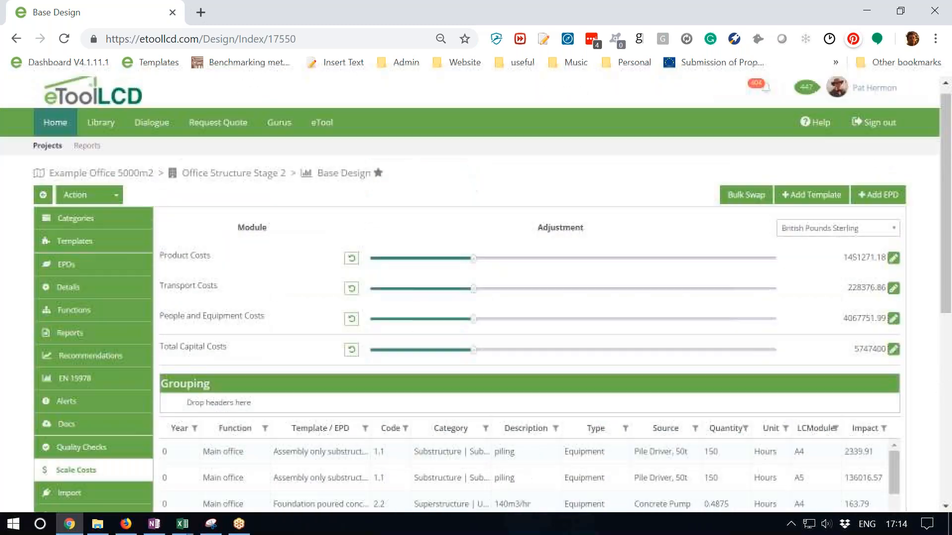
- Try scaling the Base Design's total capital costs up to about 7873938, and reset the adjustment
scroll(314, 173, down, 1)
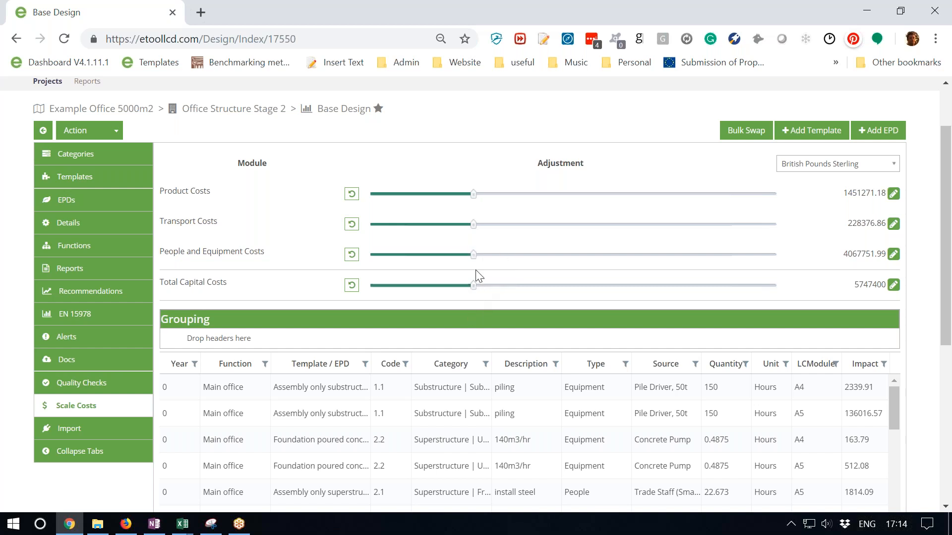
drag(475, 285, 511, 286)
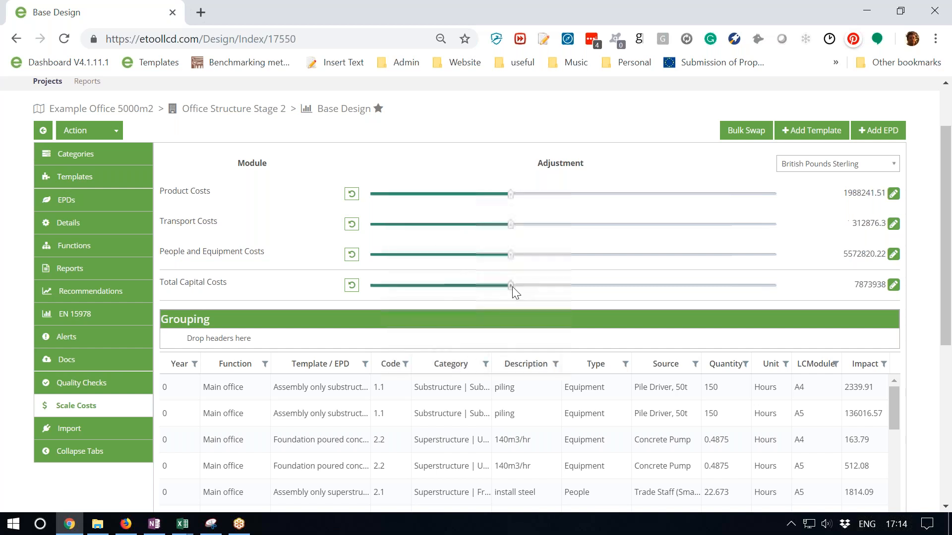
click(351, 287)
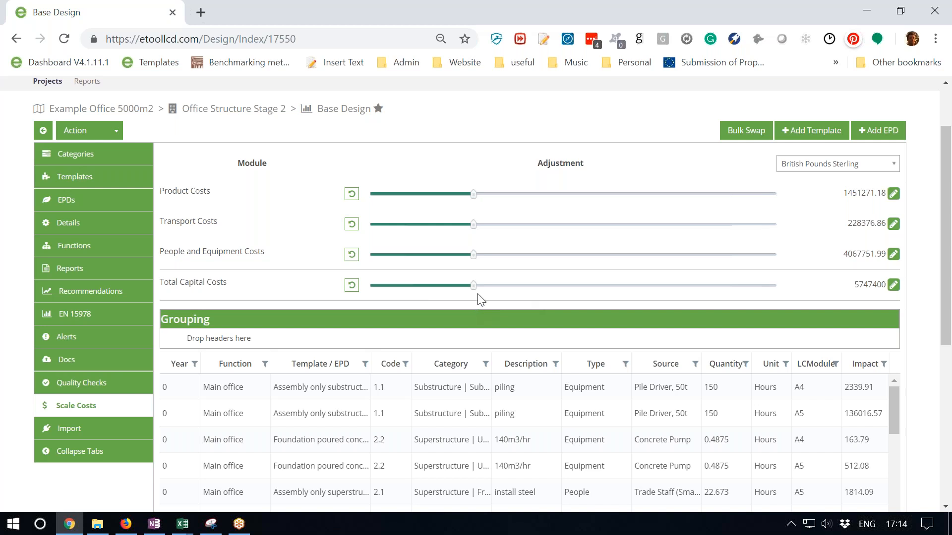
- Open the Concrete Piling 300mm diameter template's Scale Costs page and scale its total capital costs to about 79661
click(87, 179)
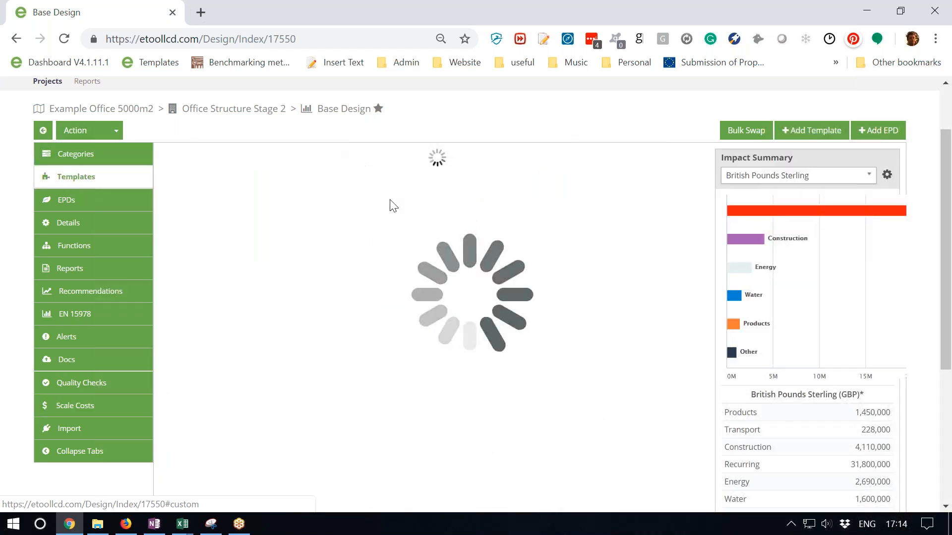
click(263, 184)
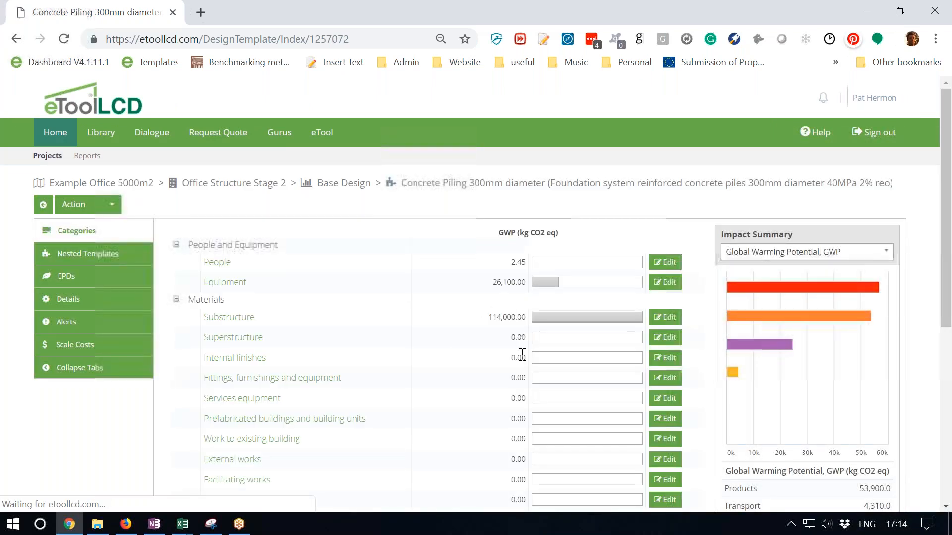
scroll(433, 332, down, 3)
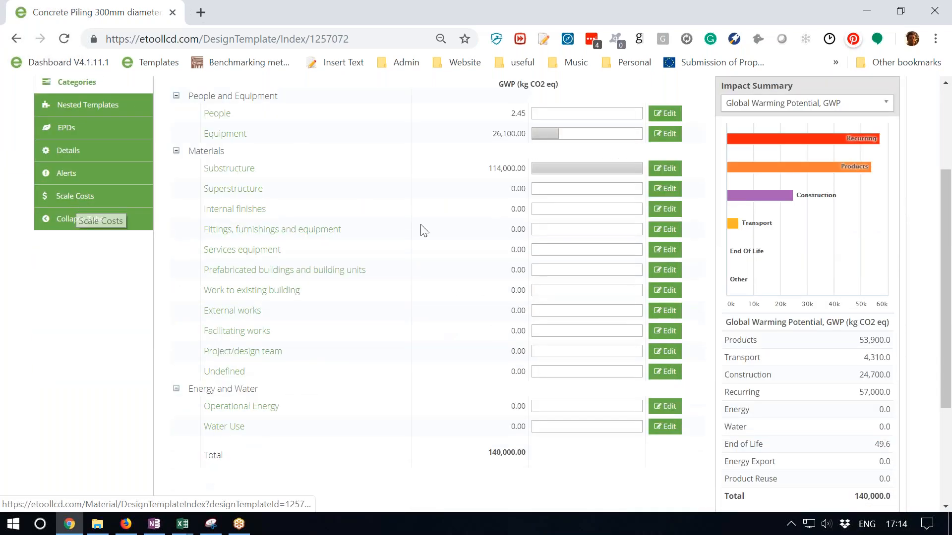
click(99, 202)
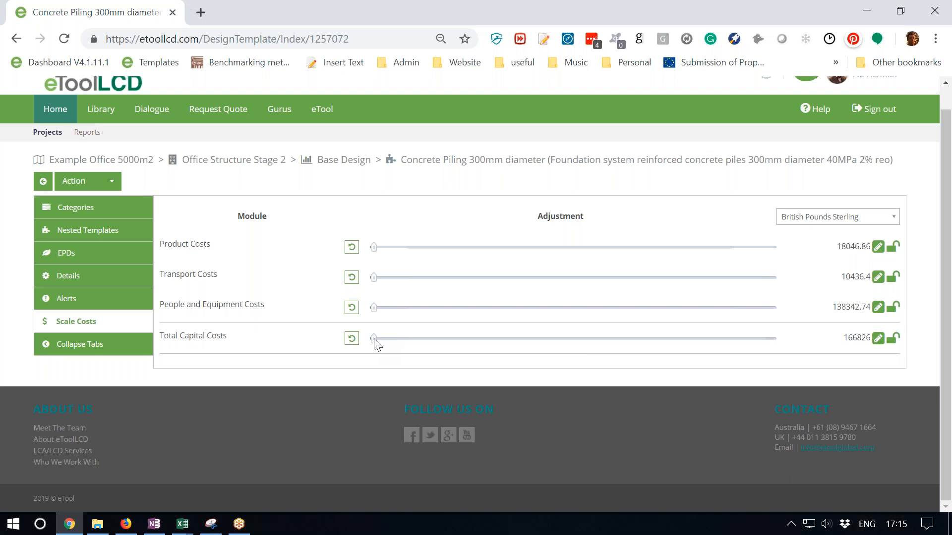
drag(374, 338, 386, 339)
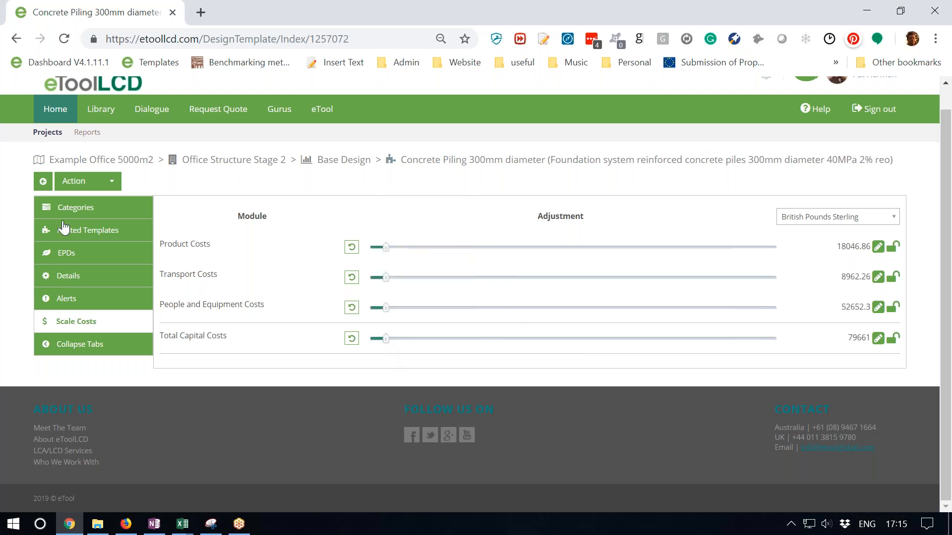
- Go back to the Base Design and reopen its Scale Costs page
click(43, 186)
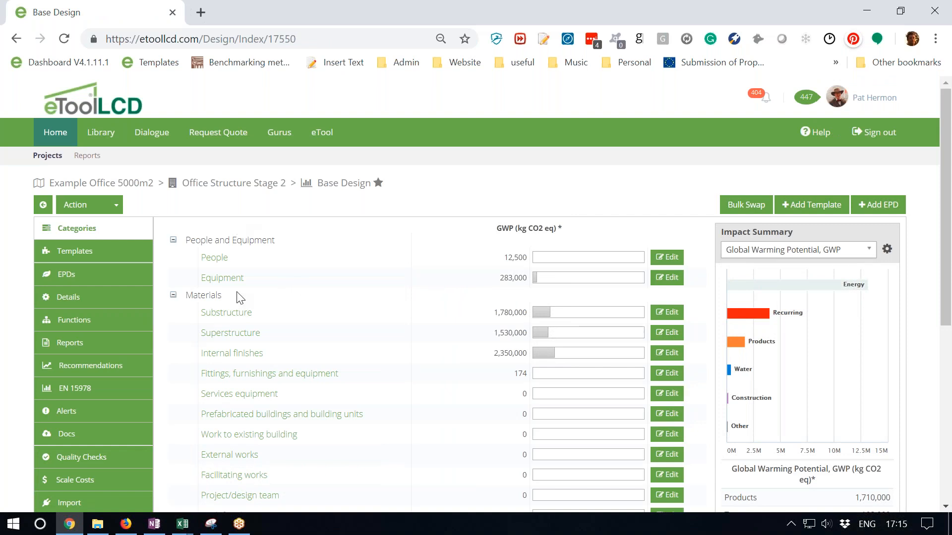
scroll(337, 340, down, 3)
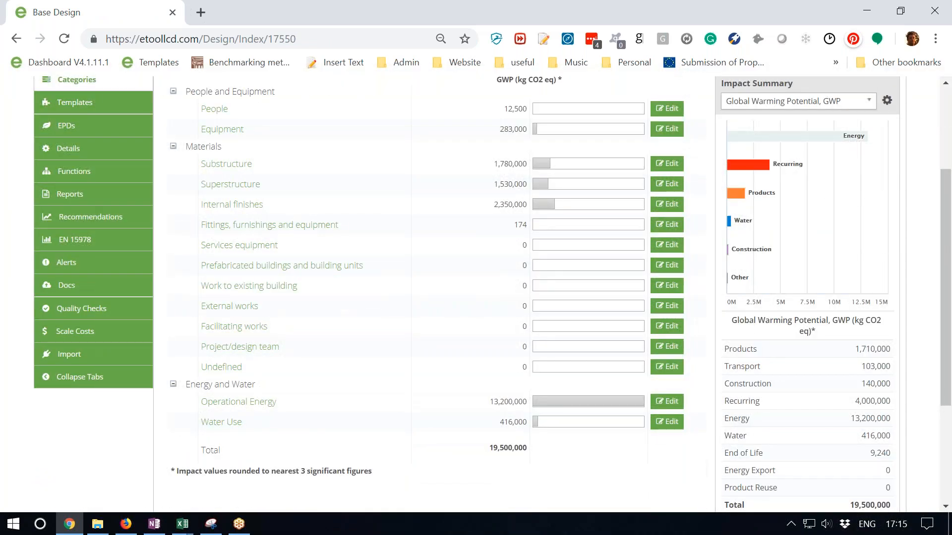
click(104, 331)
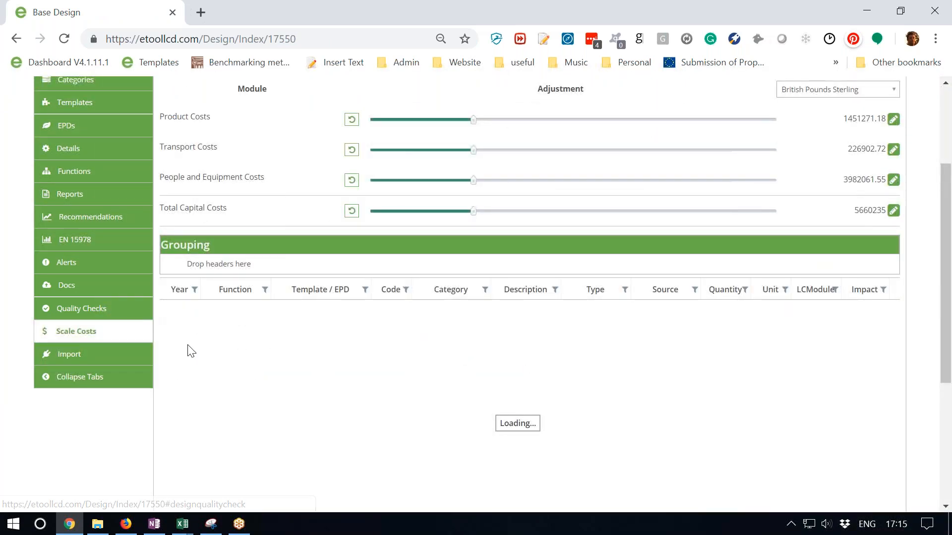
- Export the design's time series cost table to CSV as Time Series Impact Results (10) in Downloads and open the file
scroll(117, 442, down, 3)
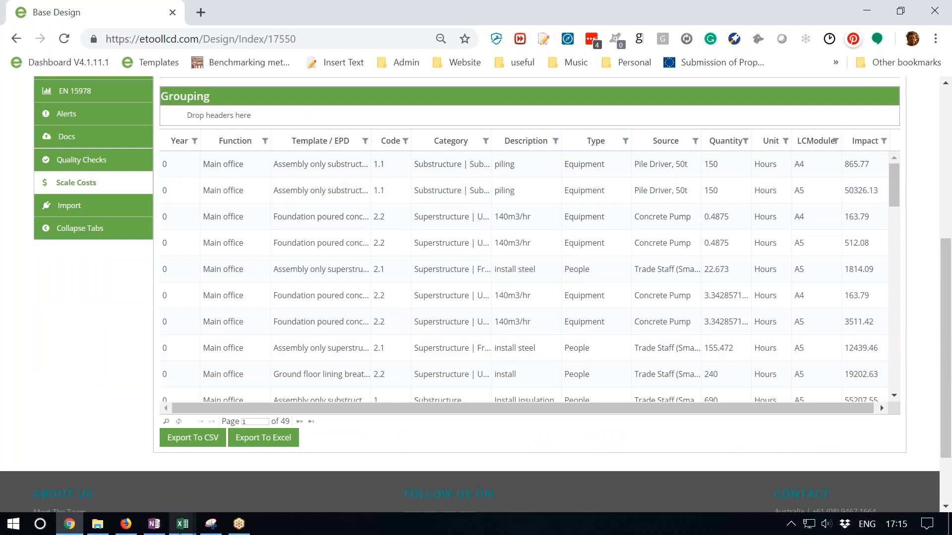
click(194, 439)
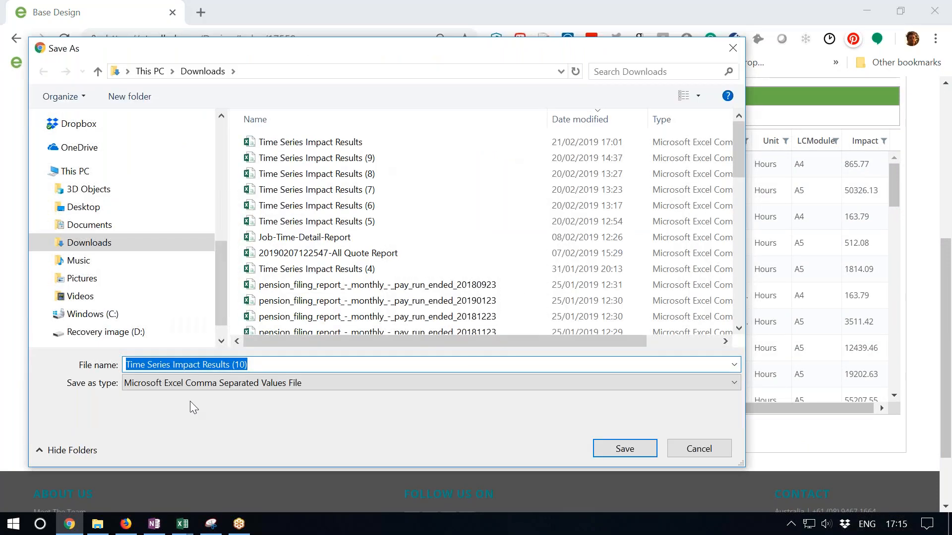
click(614, 450)
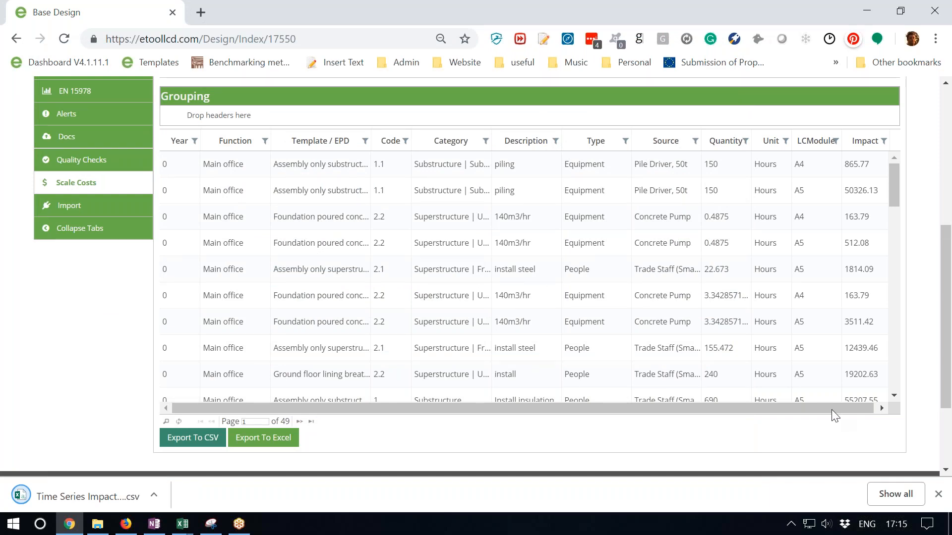
click(100, 498)
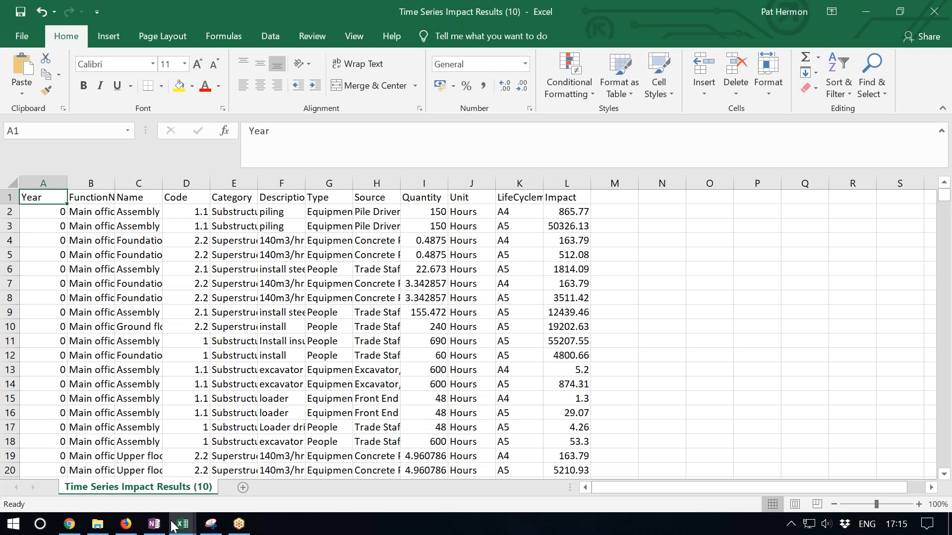
- Switch to the LCC Template base v6 workbook and clear the old data below the headers in columns A to L of Raw Data NPV
mouse_move(183, 526)
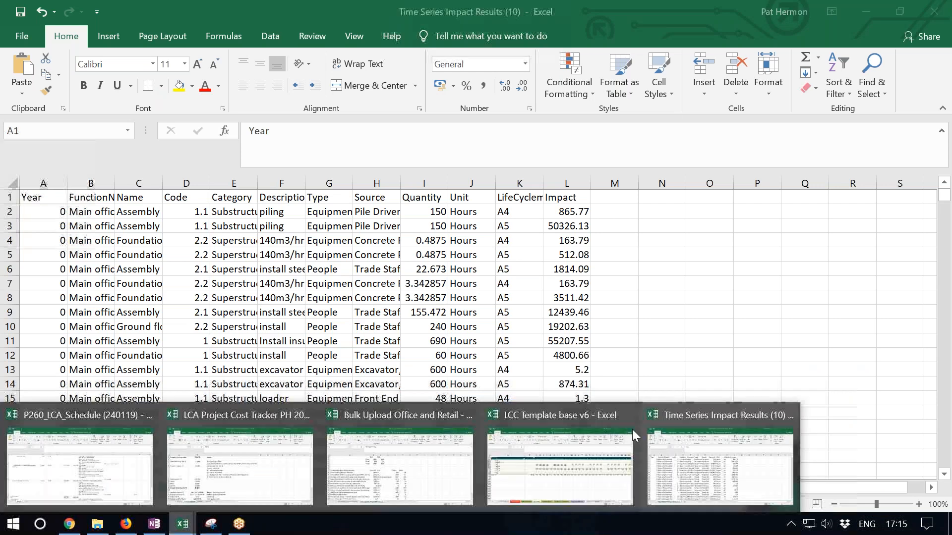
click(558, 471)
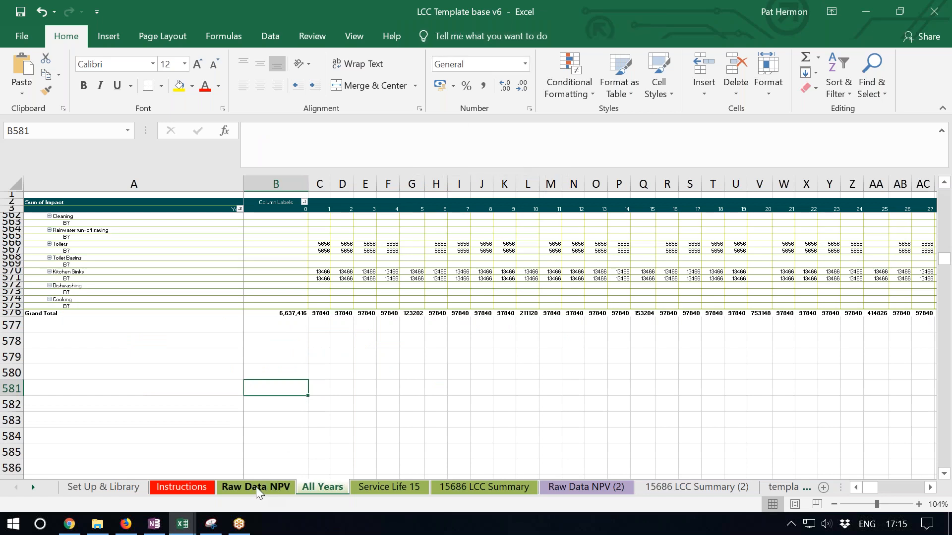
click(243, 492)
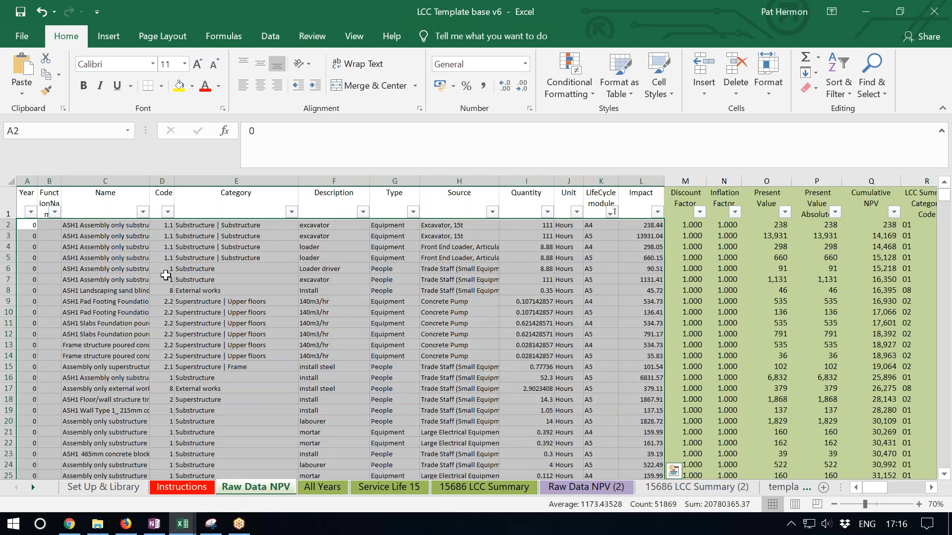
key(Delete)
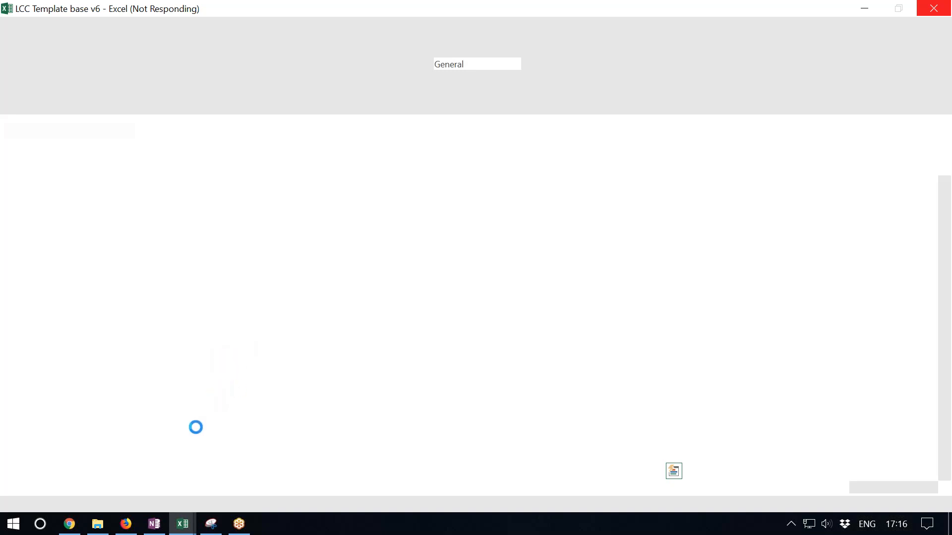
- Switch to the Time Series Impact Results (10) workbook and copy all data rows below the header, from A2 to L2448
mouse_move(184, 528)
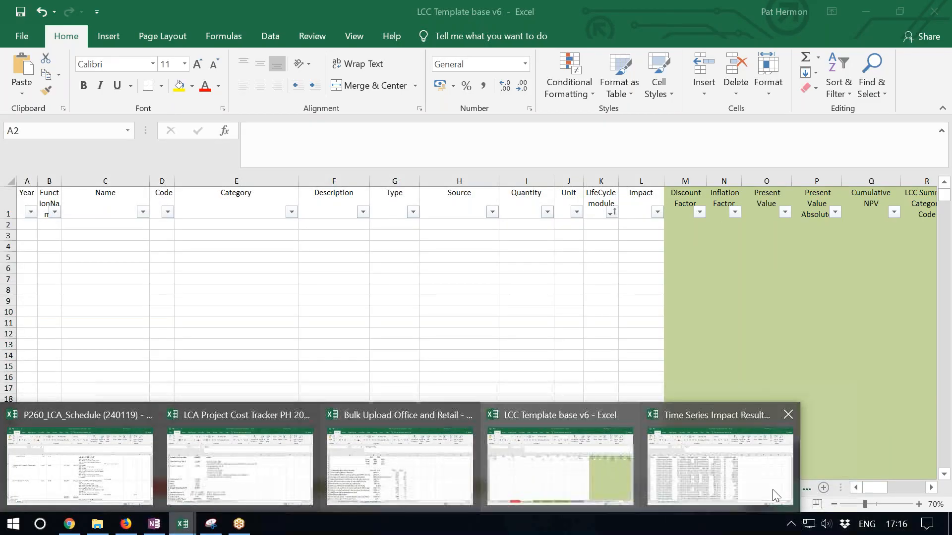
click(731, 475)
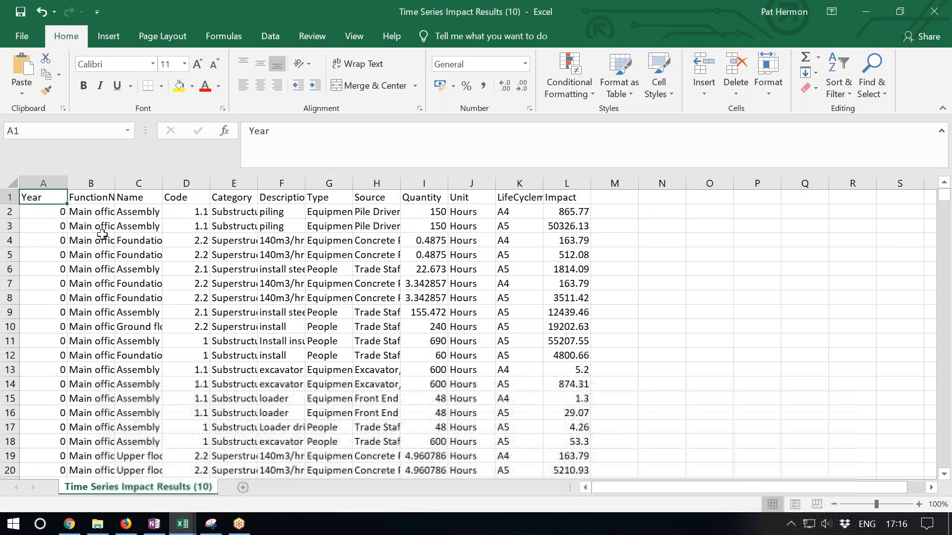
click(36, 210)
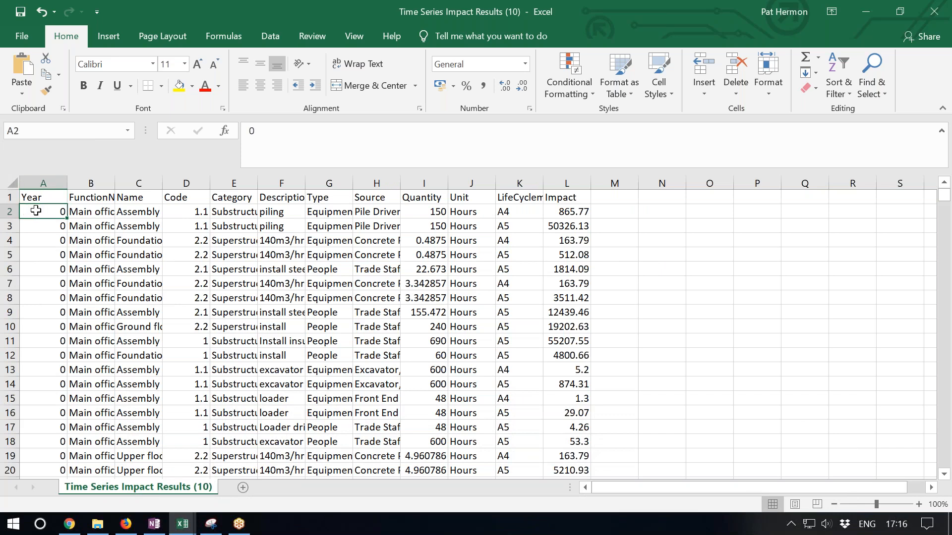
key(ctrl+shift+Right)
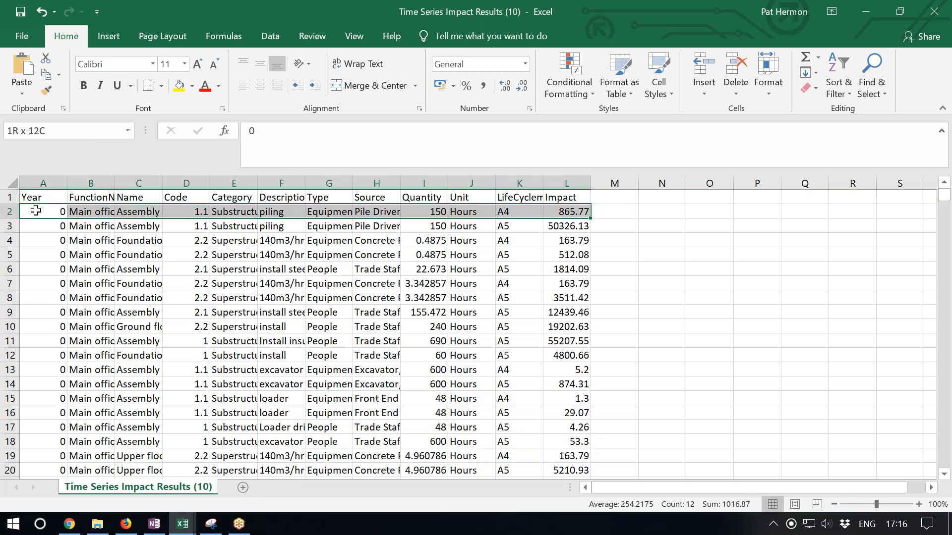
key(ctrl+shift+Down)
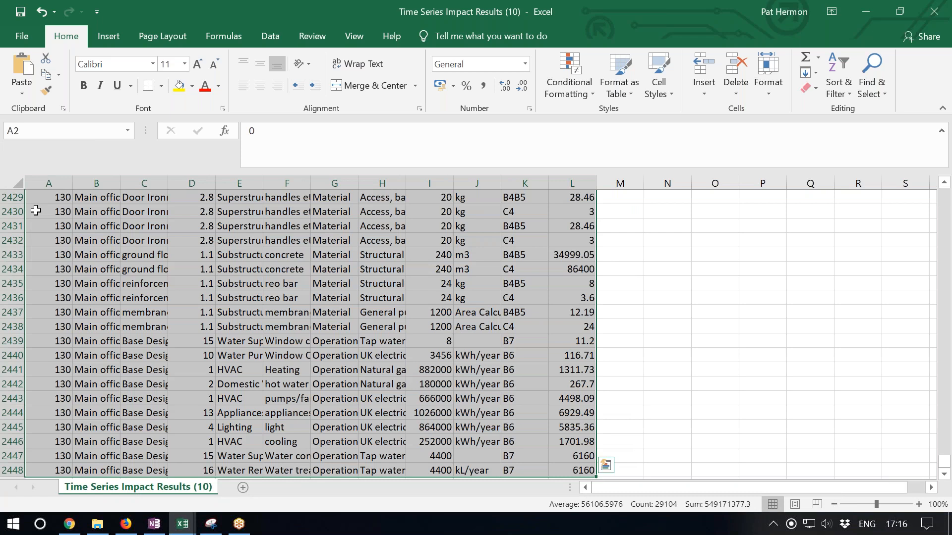
key(ctrl+c)
- Paste the copied rows into the Raw Data NPV sheet of LCC Template base v6, starting at cell A2
click(175, 530)
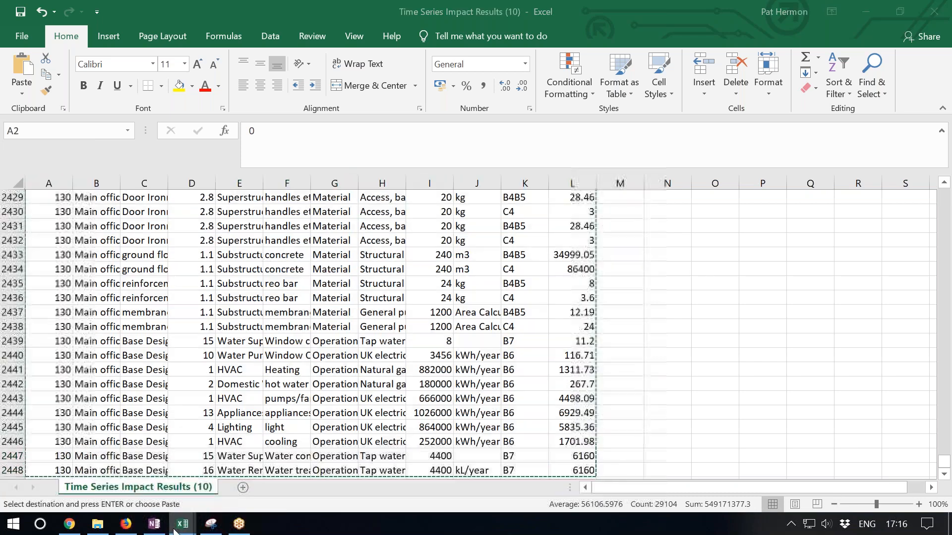
click(582, 461)
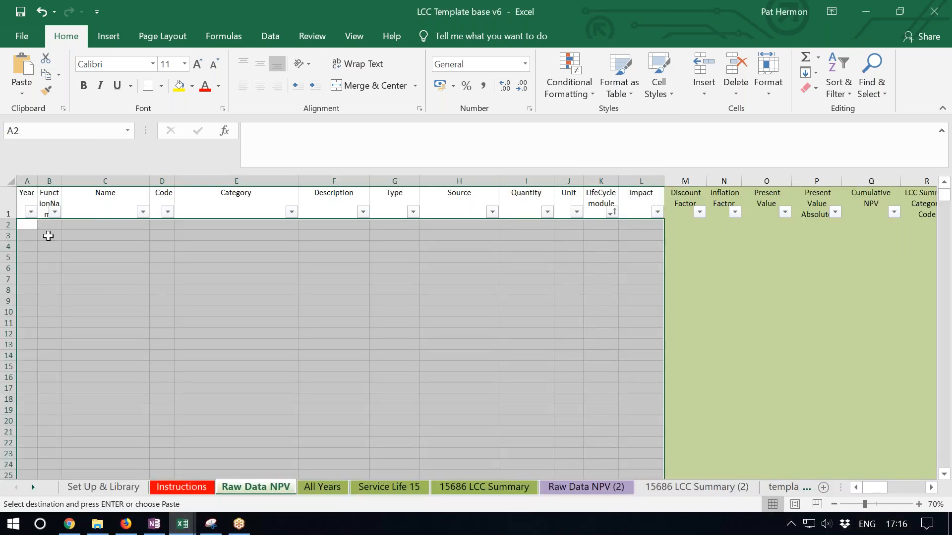
click(32, 225)
key(ctrl+v)
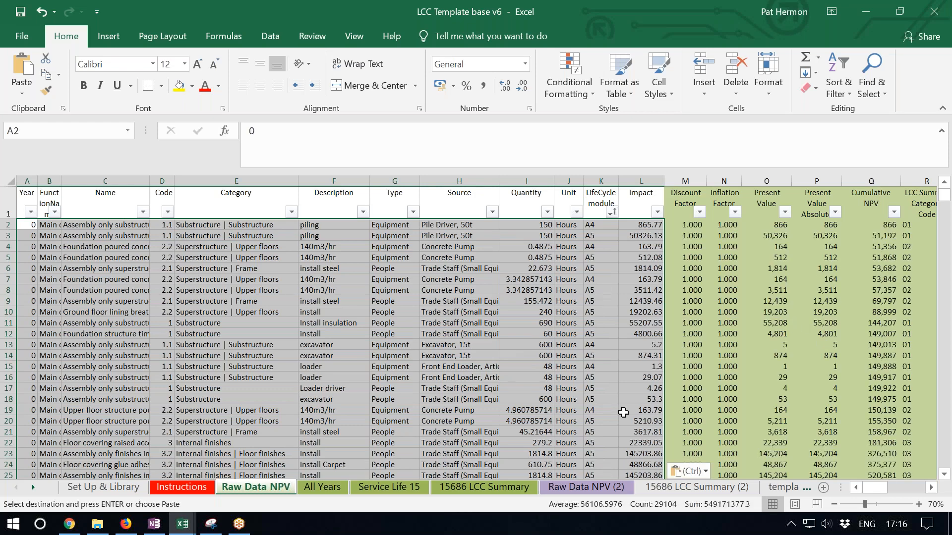
- Check the discount and inflation rates on the Set Up & Library sheet and return to Raw Data NPV
click(169, 491)
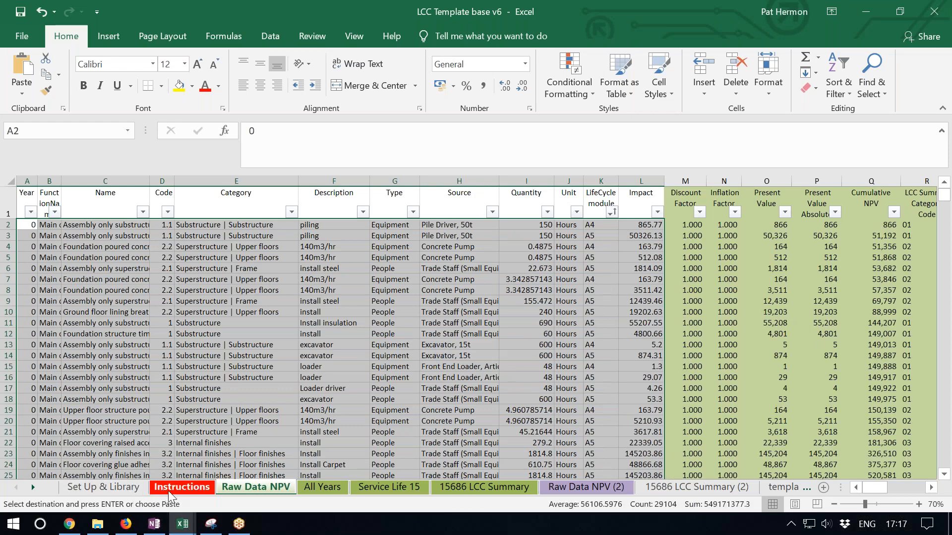
click(117, 492)
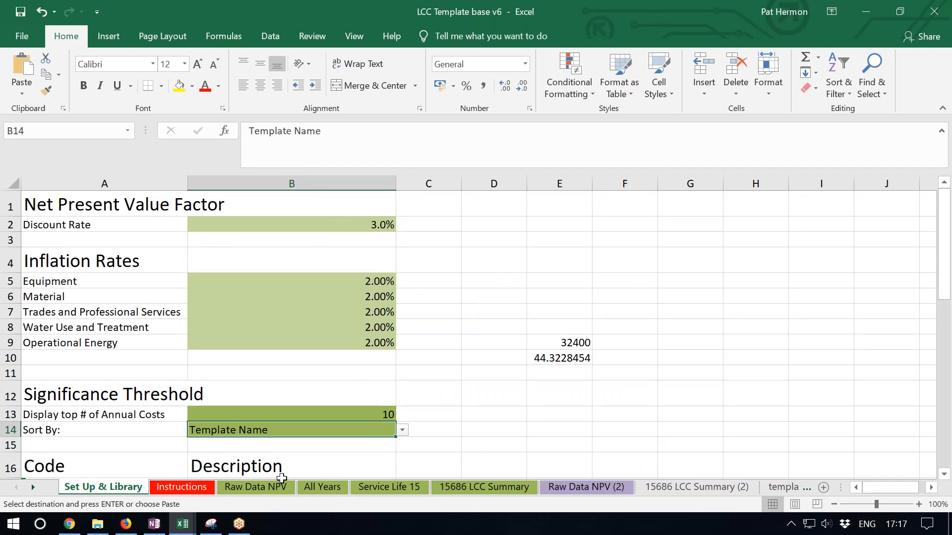
click(268, 486)
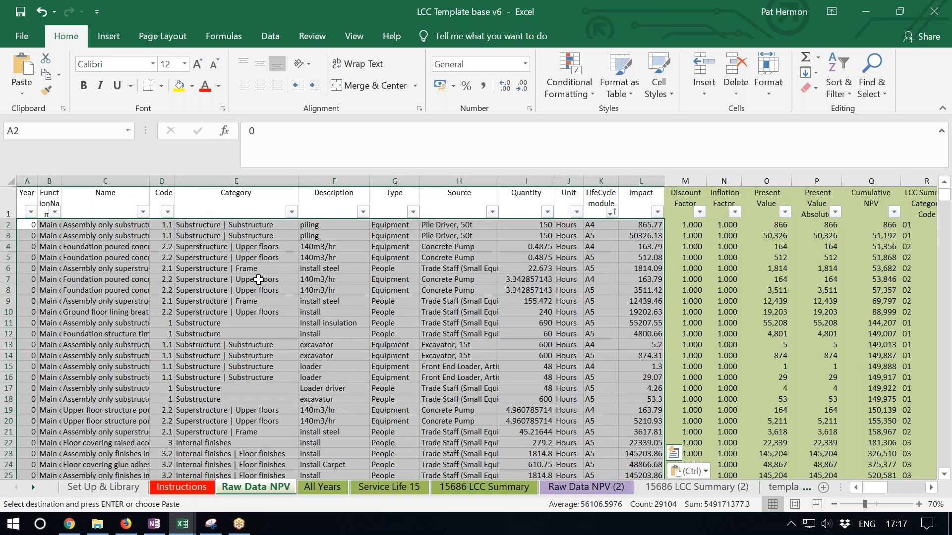
- Refresh the pivot data on the All Years sheet so it uses the newly pasted raw data
click(320, 488)
click(288, 236)
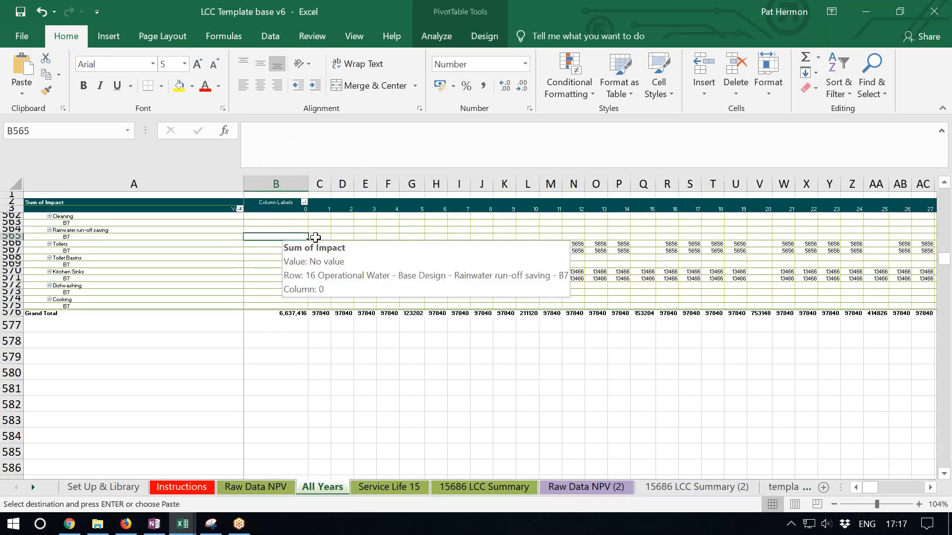
click(435, 40)
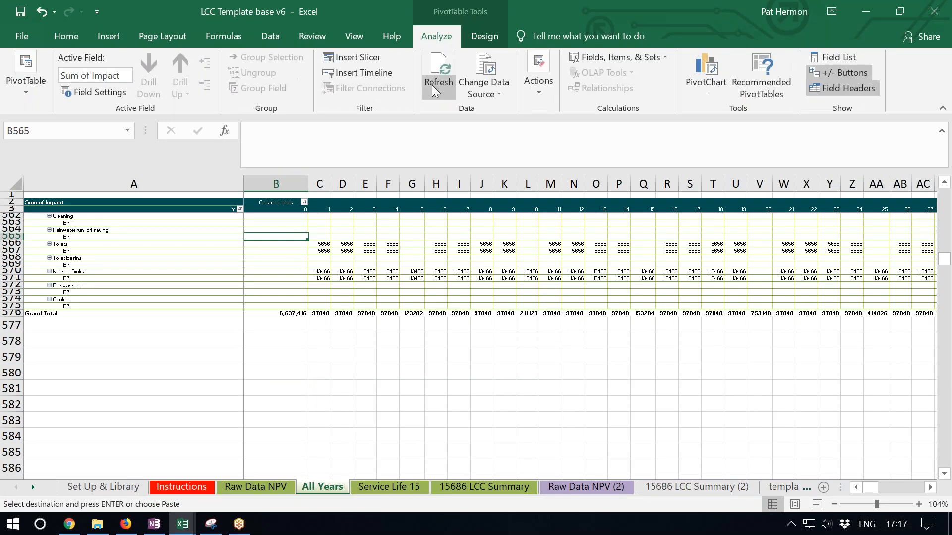
click(436, 90)
click(457, 128)
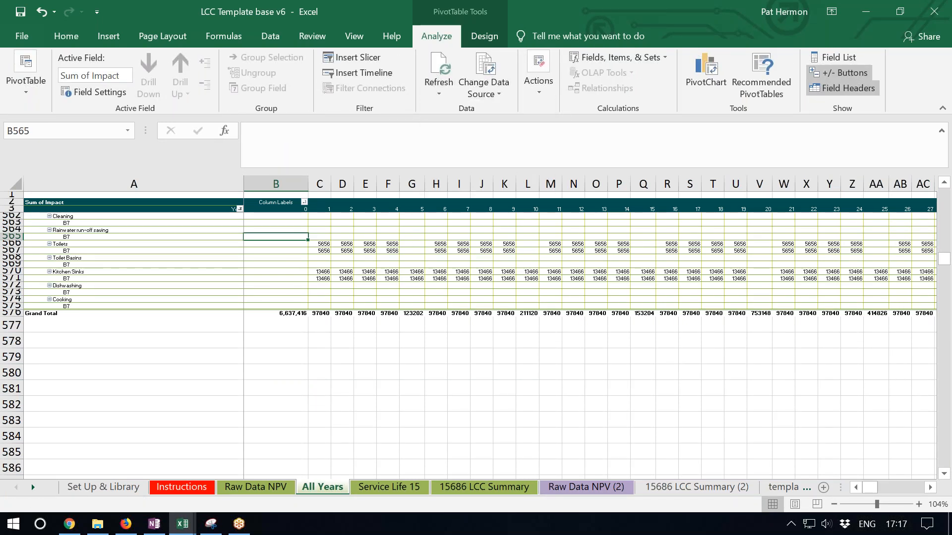
click(458, 309)
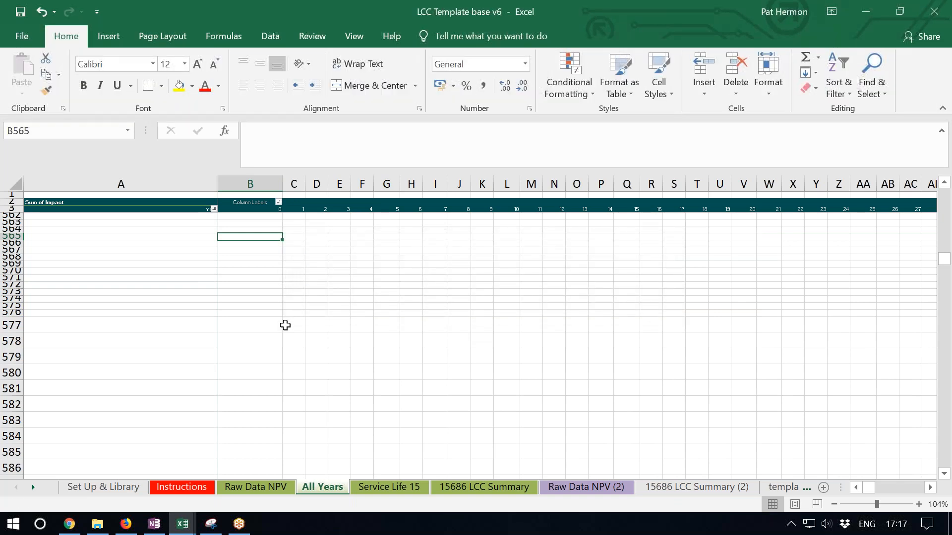
- Collapse the foundation concrete, commercial window installation, lay bricks and lay blocks items in the All Years pivot table
scroll(291, 330, up, 10)
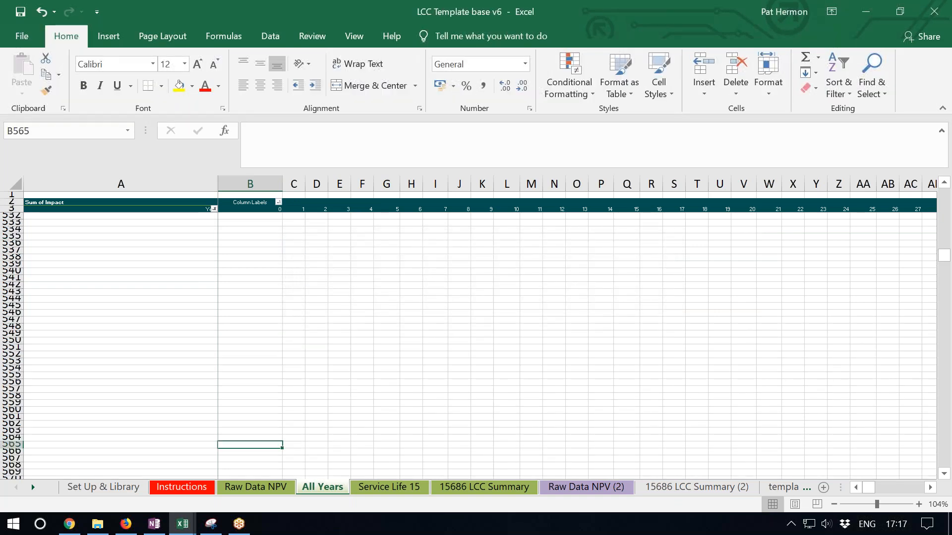
scroll(948, 303, up, 12)
drag(947, 257, 944, 194)
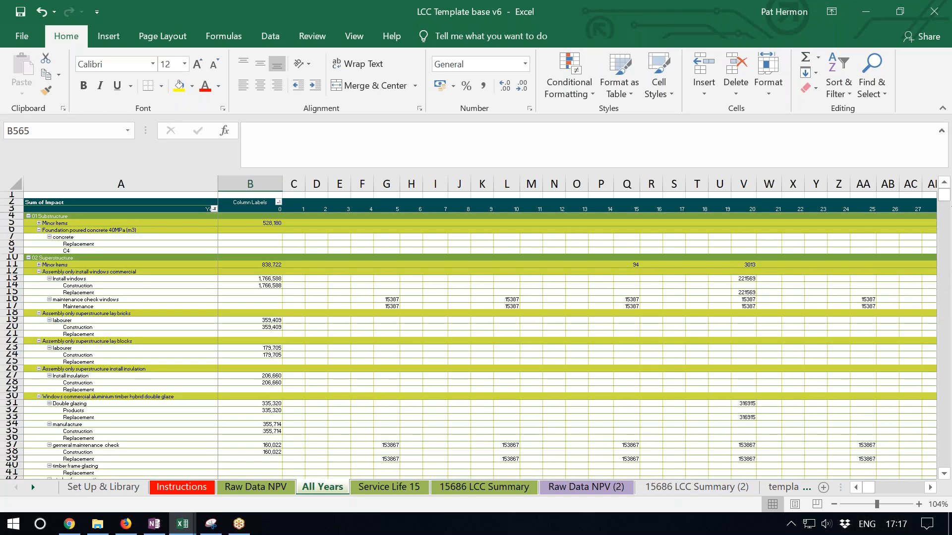
click(39, 231)
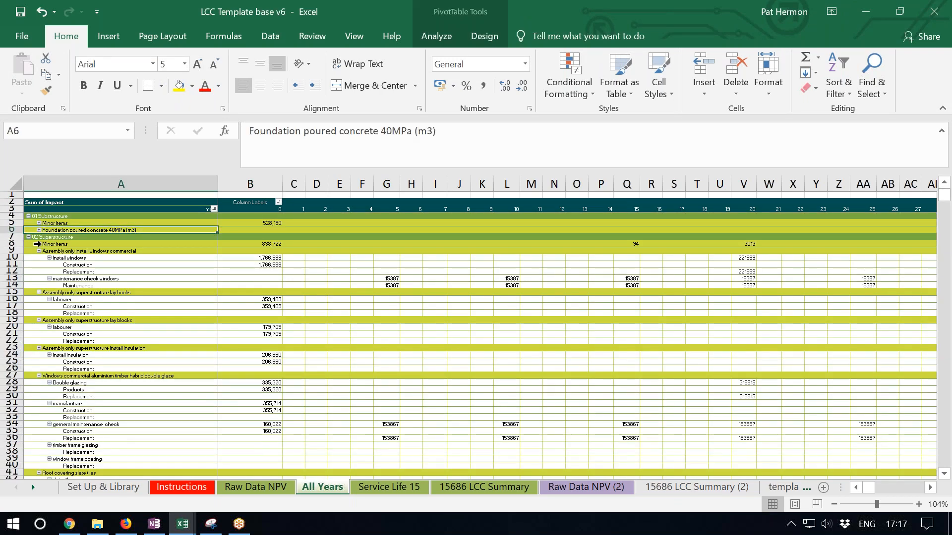
click(38, 251)
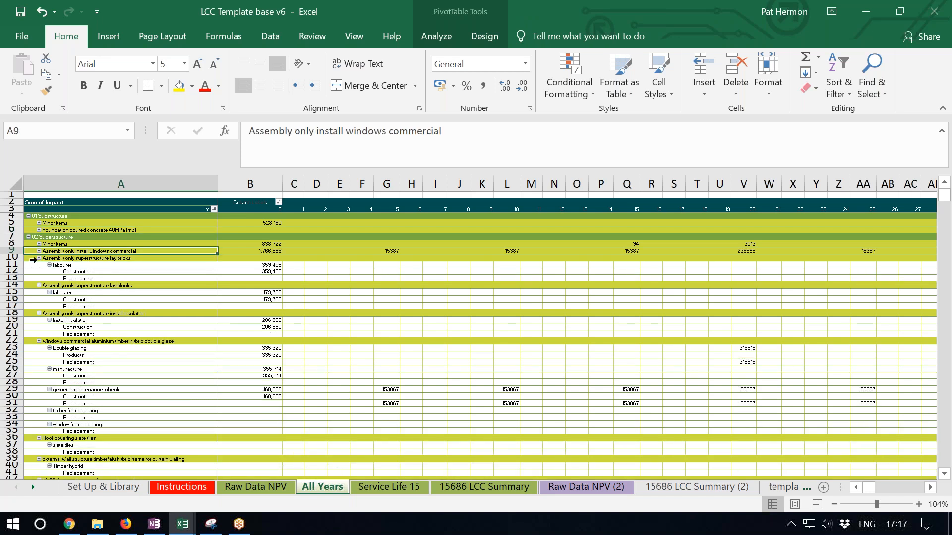
click(38, 258)
click(40, 266)
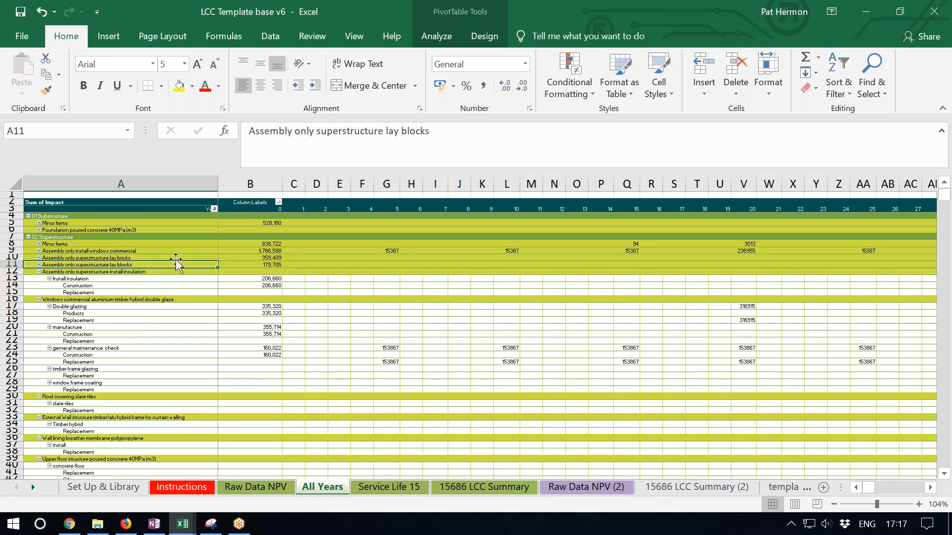
- Collapse the remaining Superstructure items in the All Years pivot table, from install insulation down to upper floor poured concrete
click(172, 257)
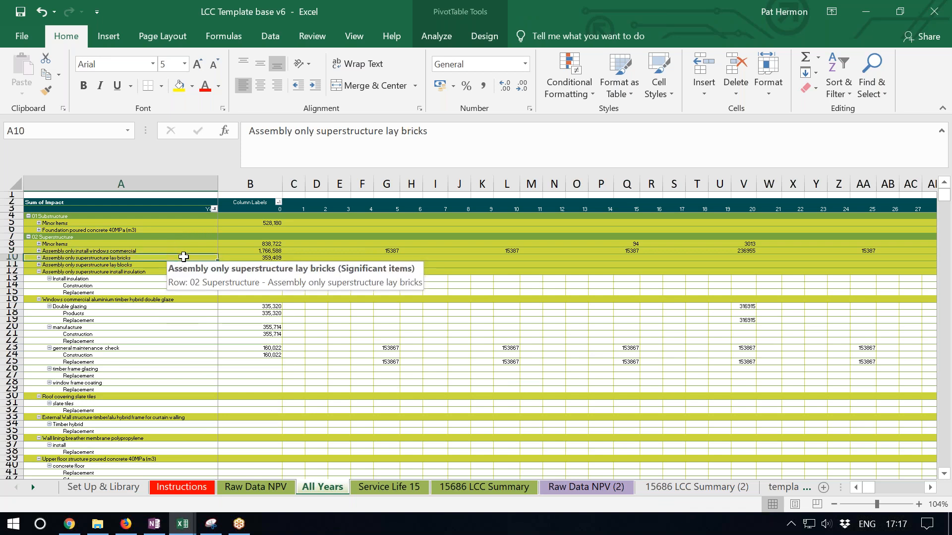
click(392, 251)
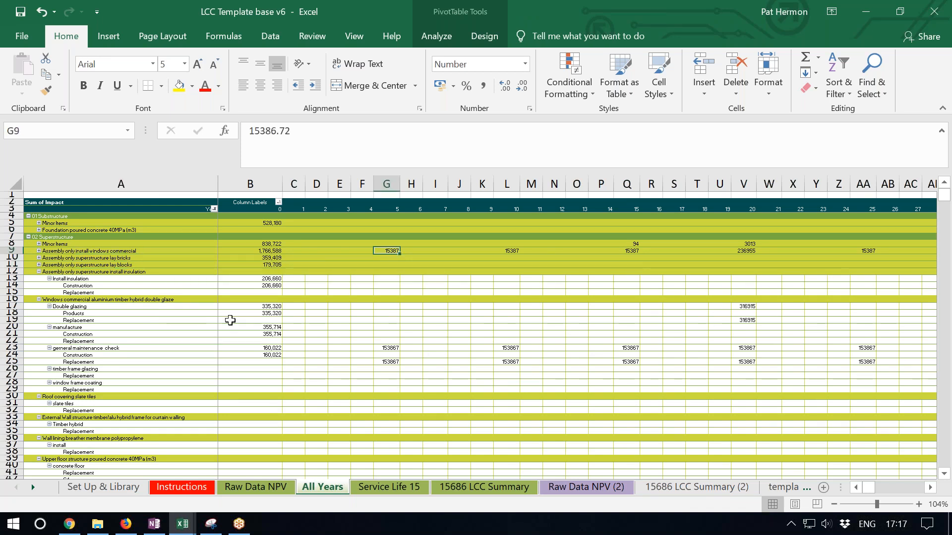
click(39, 272)
click(39, 280)
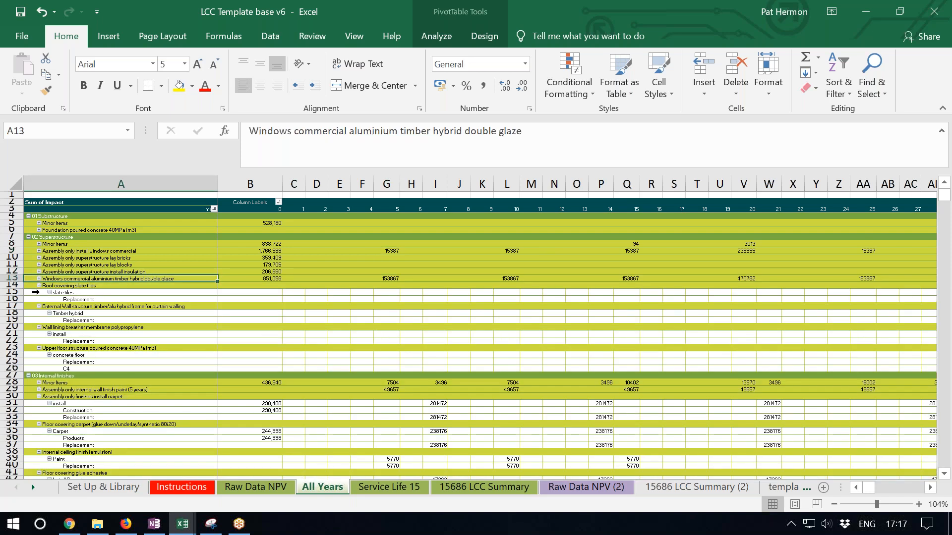
click(39, 286)
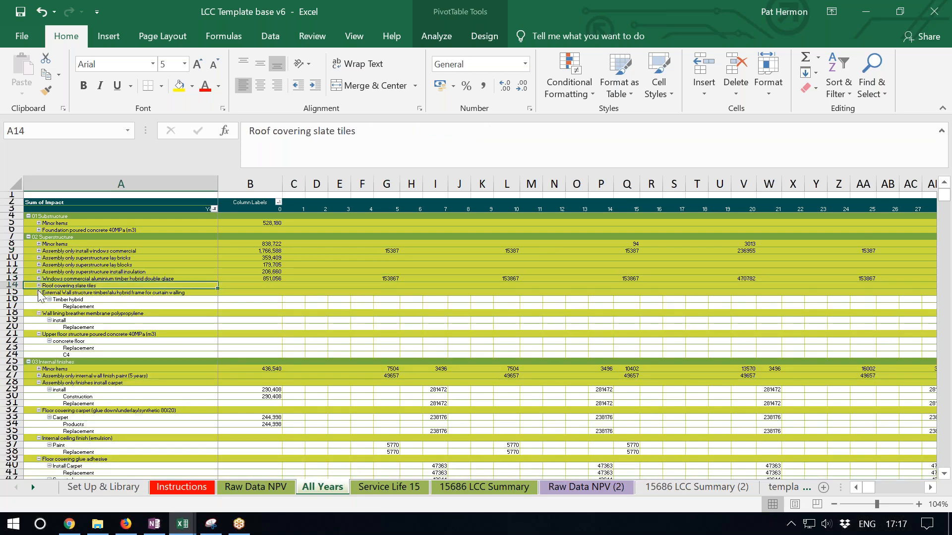
click(39, 292)
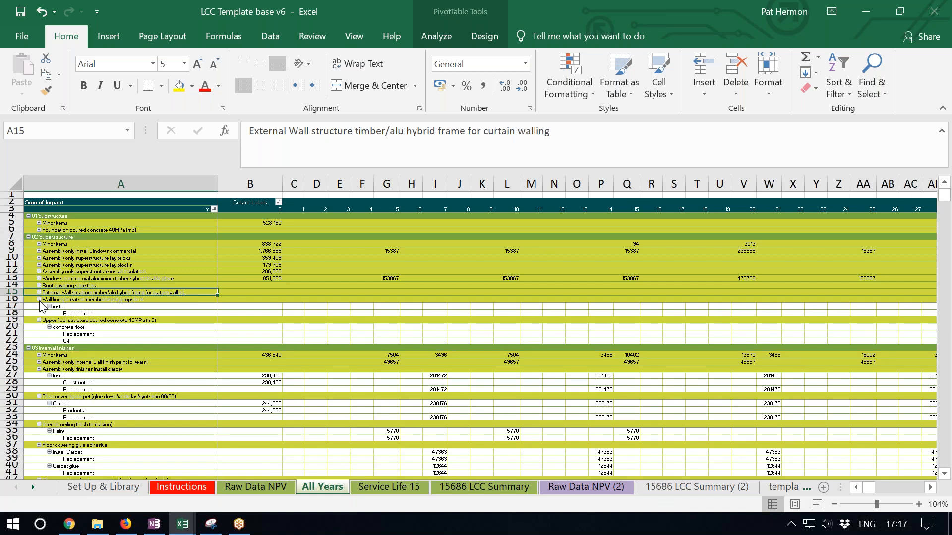
click(39, 300)
click(39, 307)
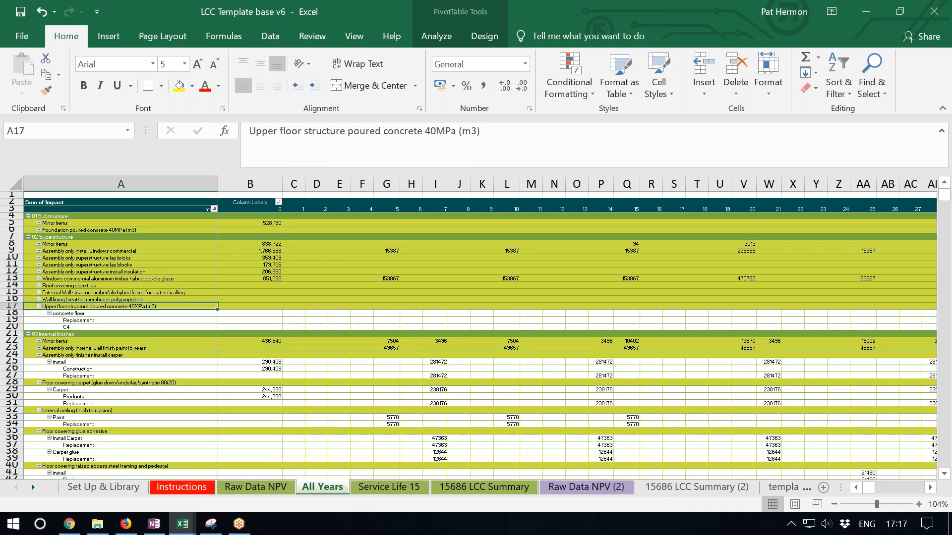
- Review the yearly material, operational energy and manual labour costs on the Service Life 15 sheet through year 15
click(386, 484)
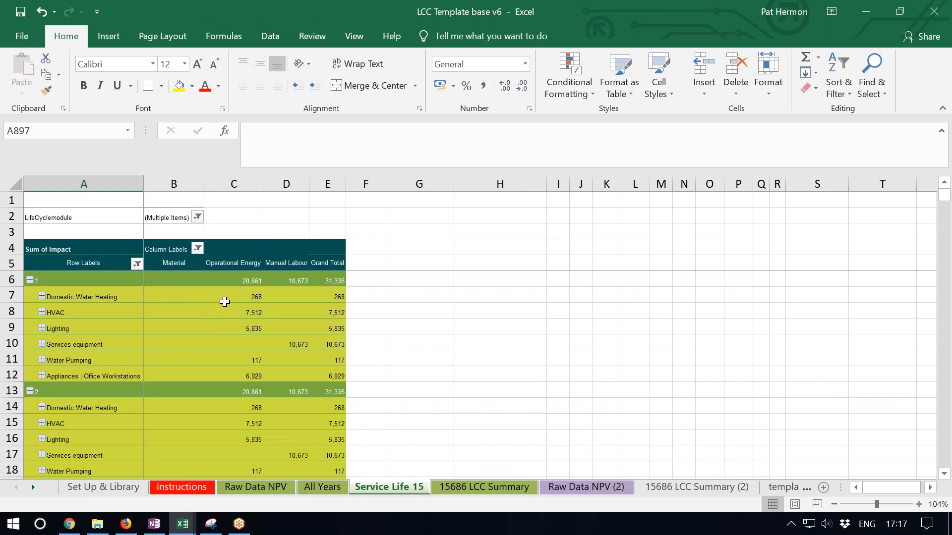
scroll(285, 302, down, 1)
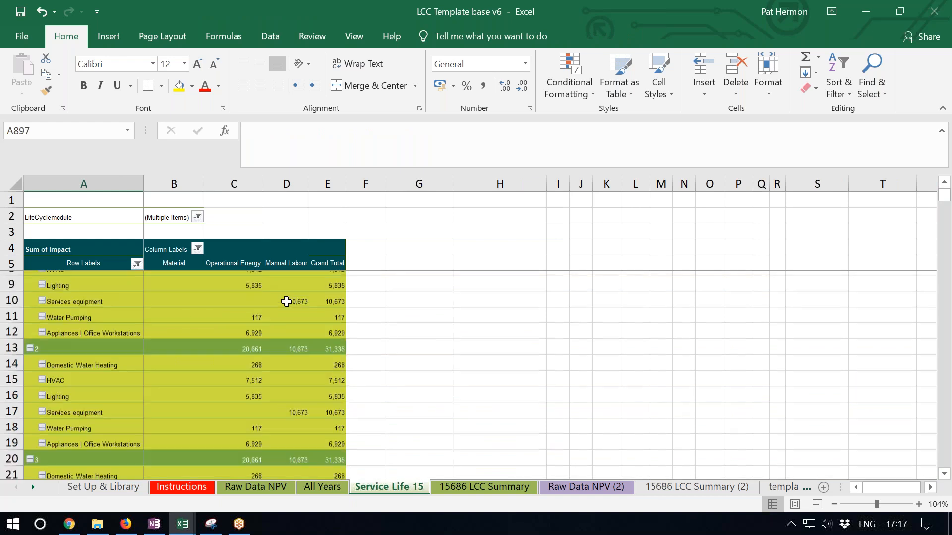
scroll(286, 302, down, 12)
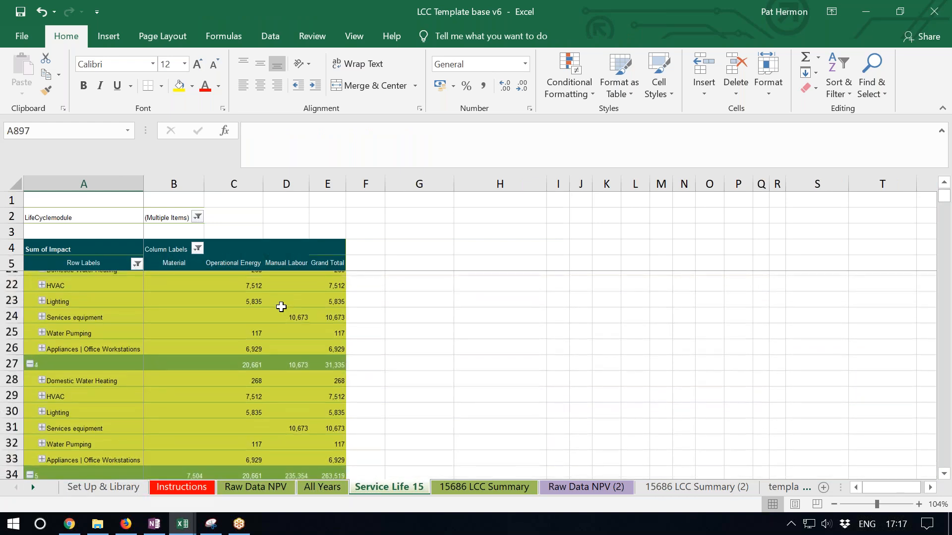
scroll(281, 307, down, 15)
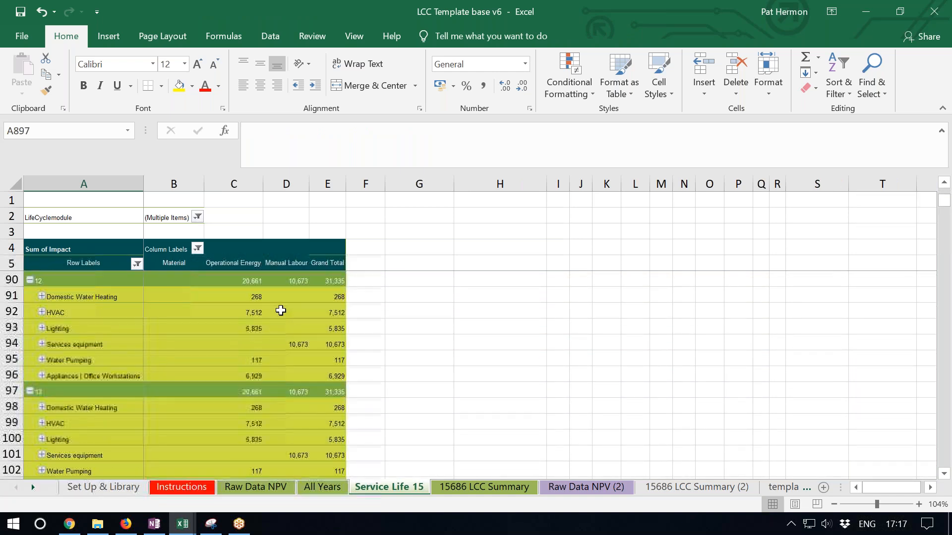
scroll(282, 323, down, 5)
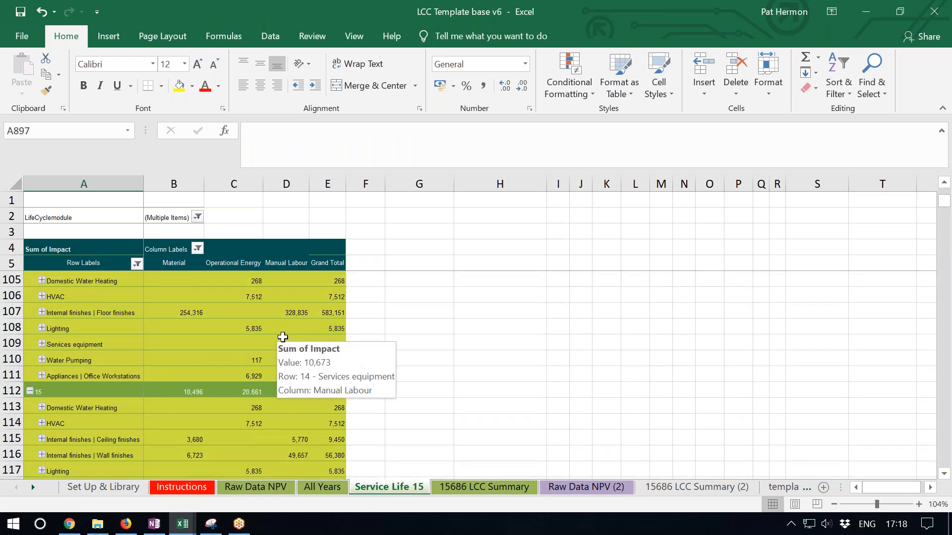
- Examine the Base Case and Option 1 cost columns in the 60-year table on the 15686 LCC Summary sheet
click(483, 487)
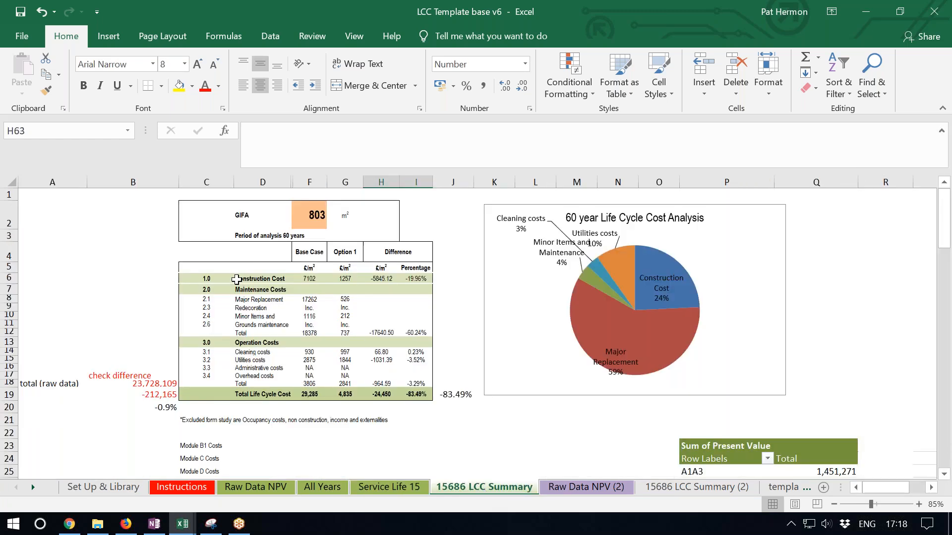
drag(204, 276, 315, 395)
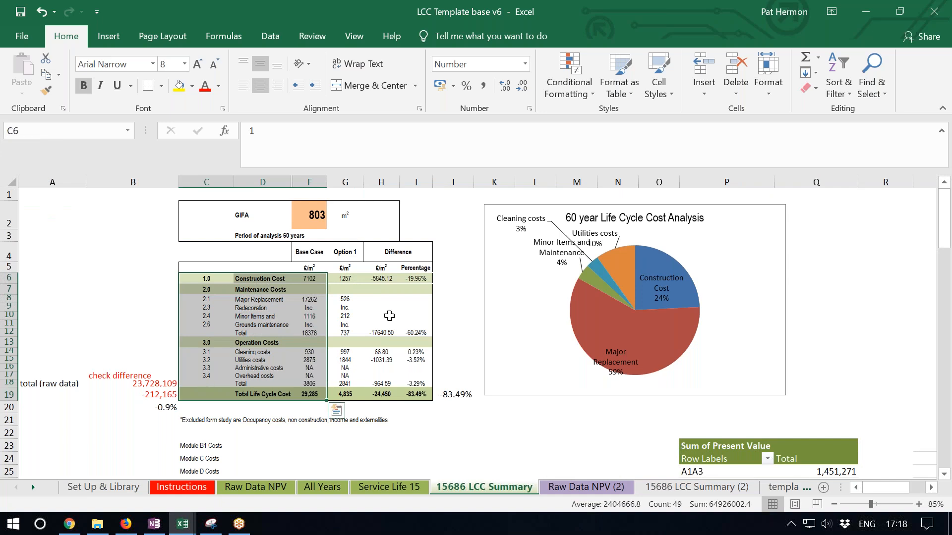
drag(313, 278, 312, 395)
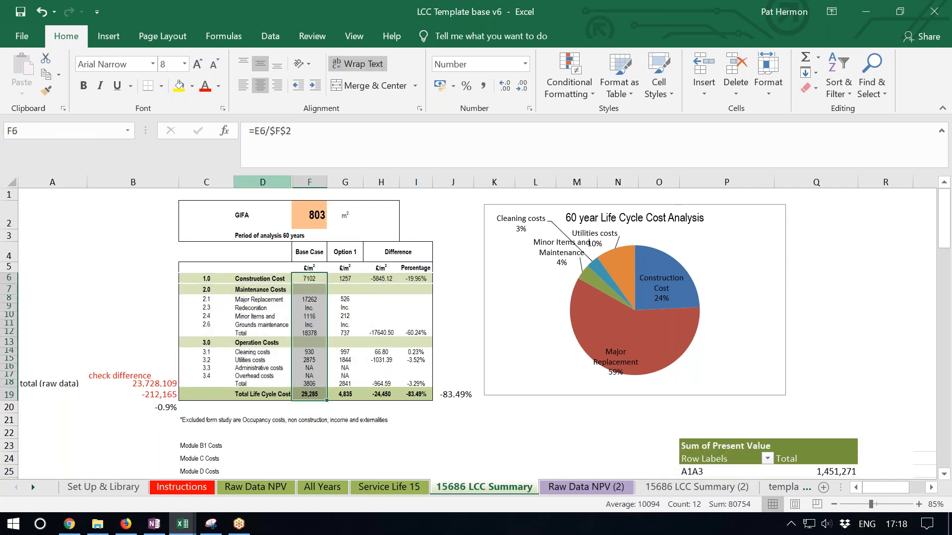
drag(313, 276, 315, 395)
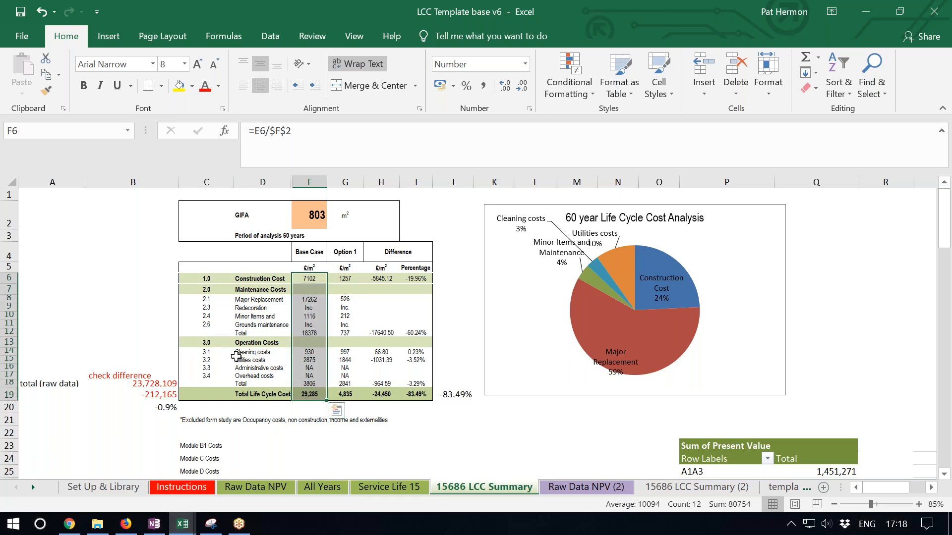
drag(345, 279, 331, 390)
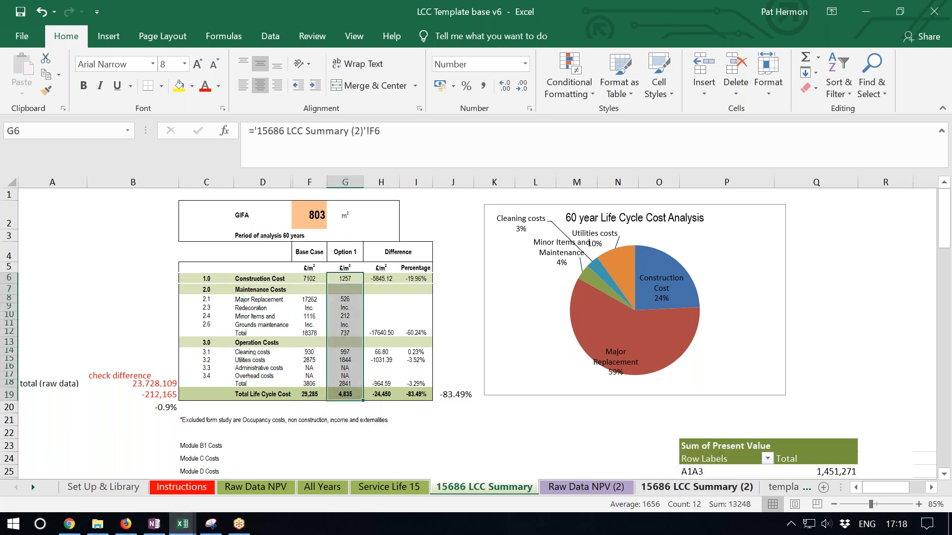
- Check the option data on Raw Data NPV (2) and the 20-year cost table on the 15686 LCC Summary sheet
click(602, 489)
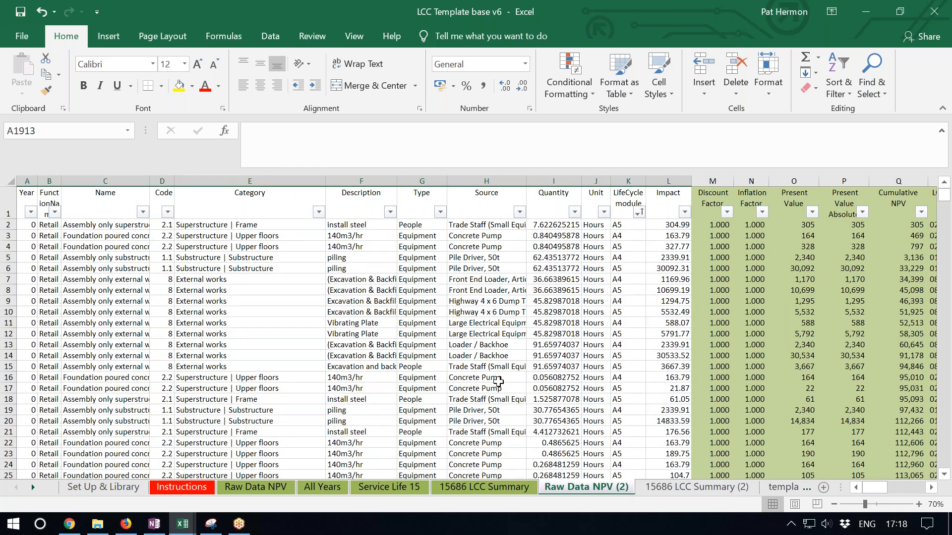
click(486, 486)
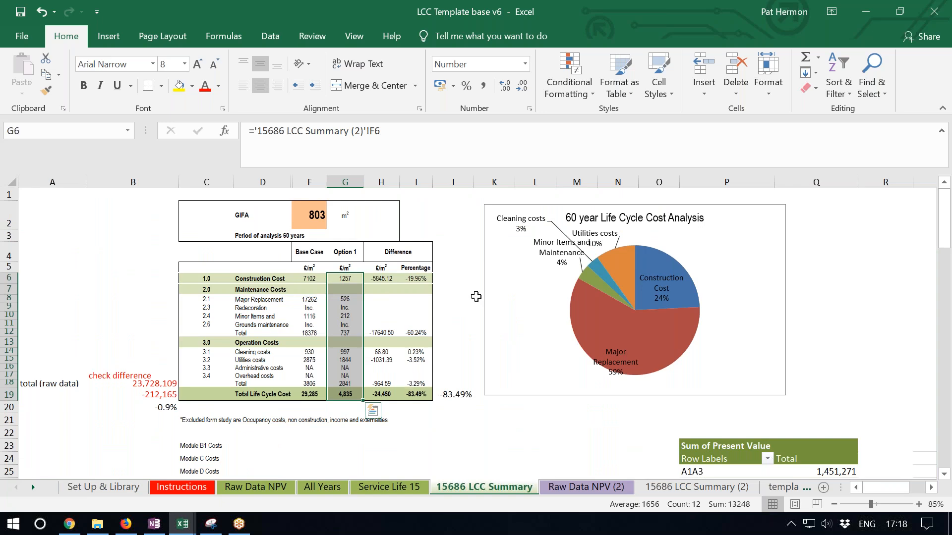
scroll(466, 309, down, 9)
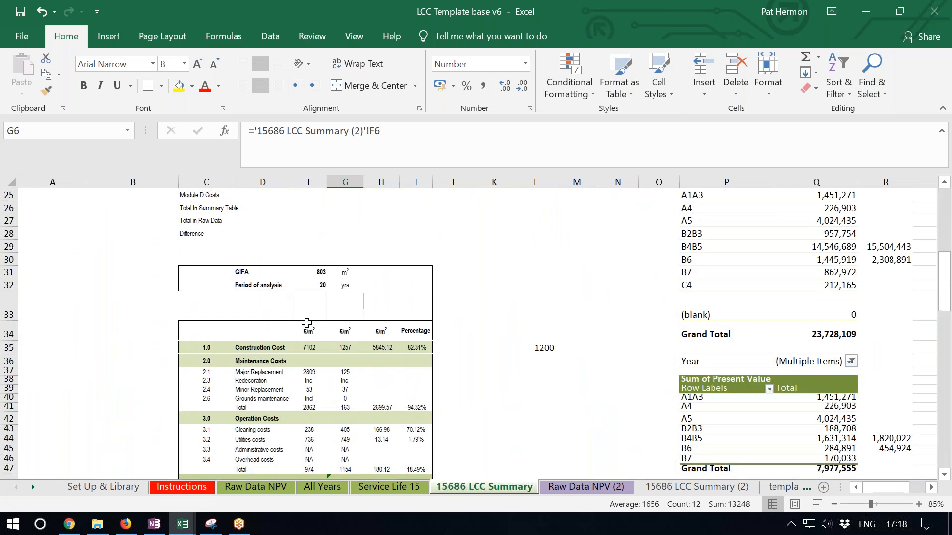
scroll(302, 254, down, 10)
scroll(304, 258, up, 6)
scroll(304, 258, up, 13)
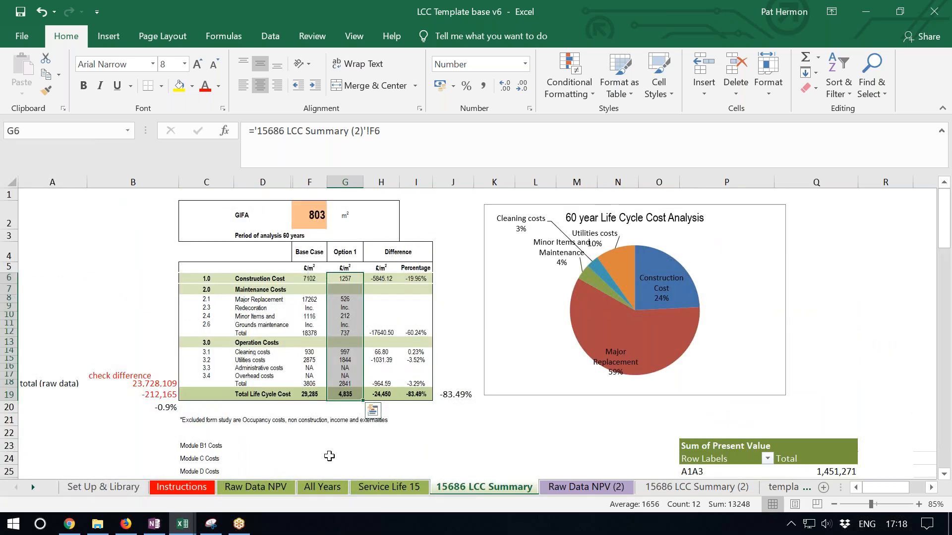
- Collapse the Internal finishes items from install carpet to raised access steel framing, plus Operational Energy's Base Design, in the All Years pivot table
click(396, 488)
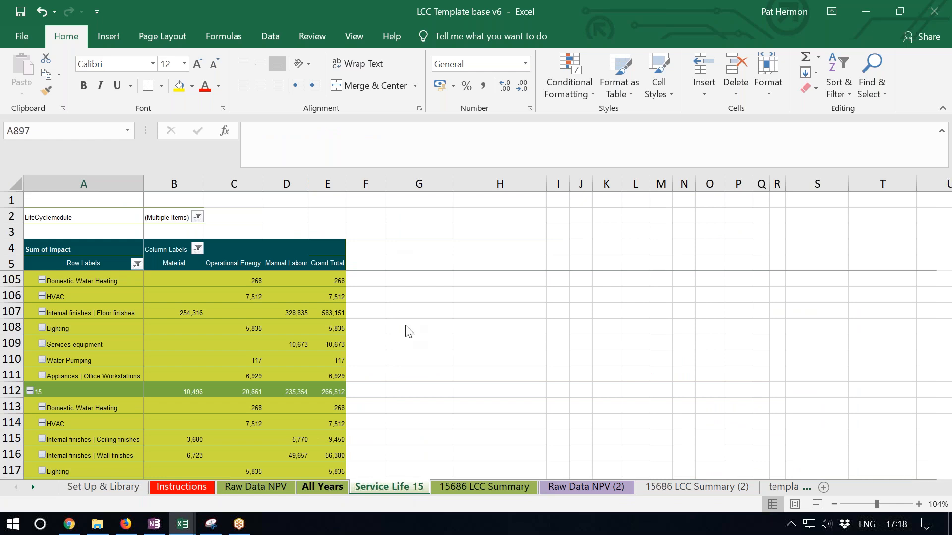
click(322, 487)
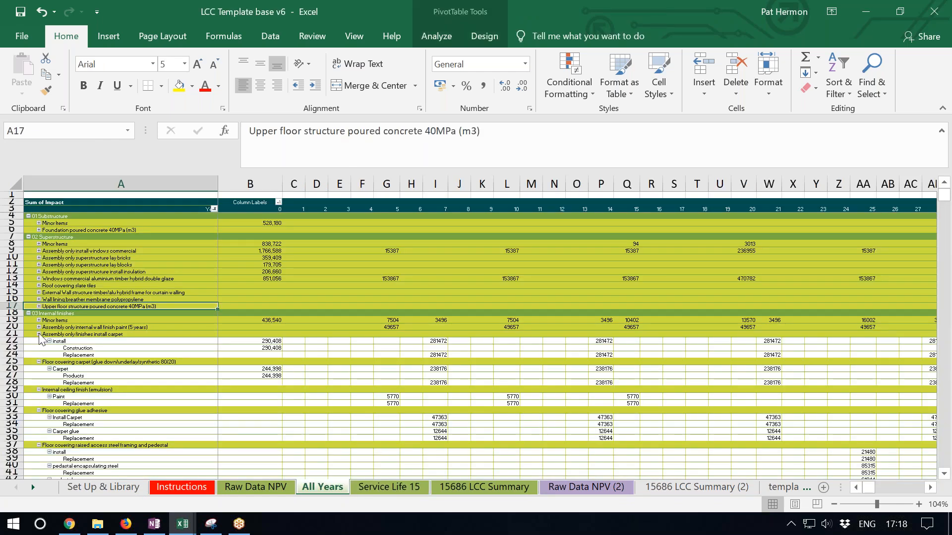
click(41, 335)
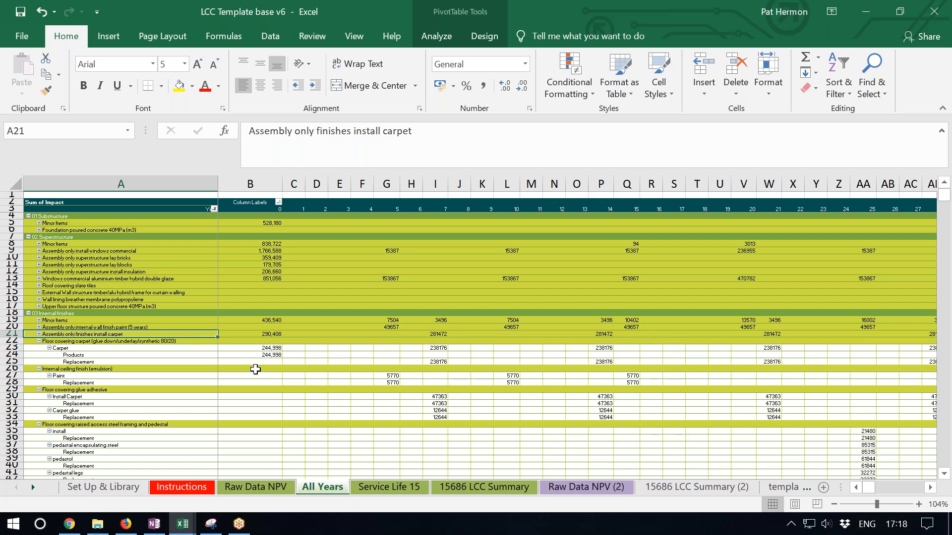
scroll(255, 370, down, 3)
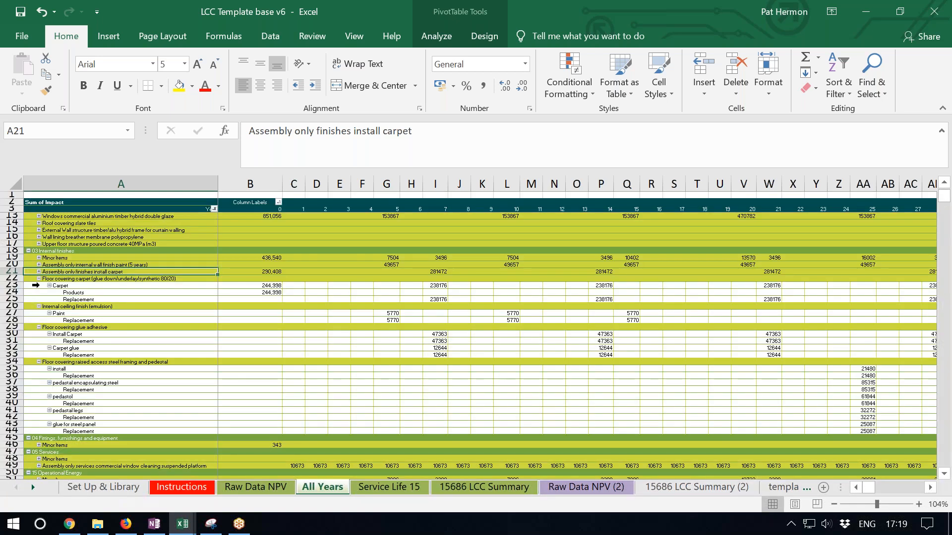
click(39, 279)
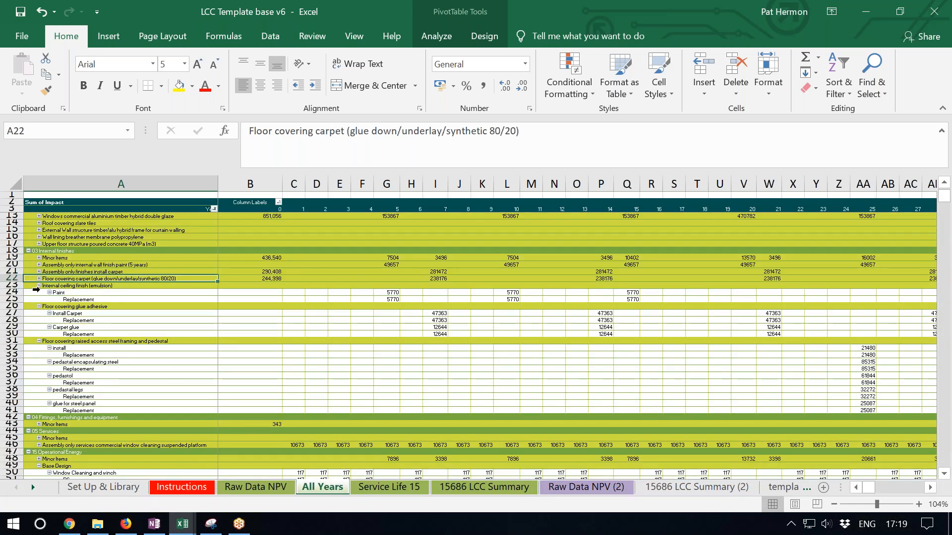
click(39, 286)
click(39, 292)
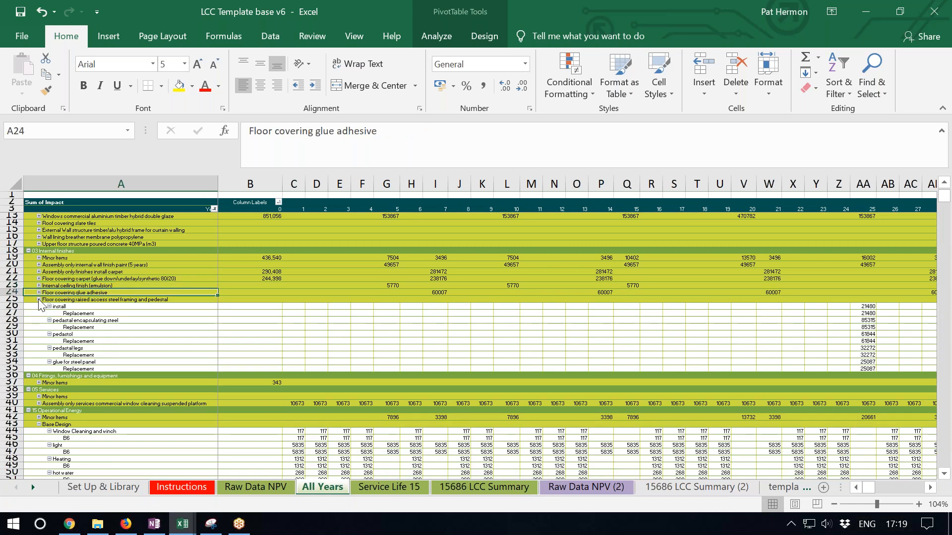
click(38, 299)
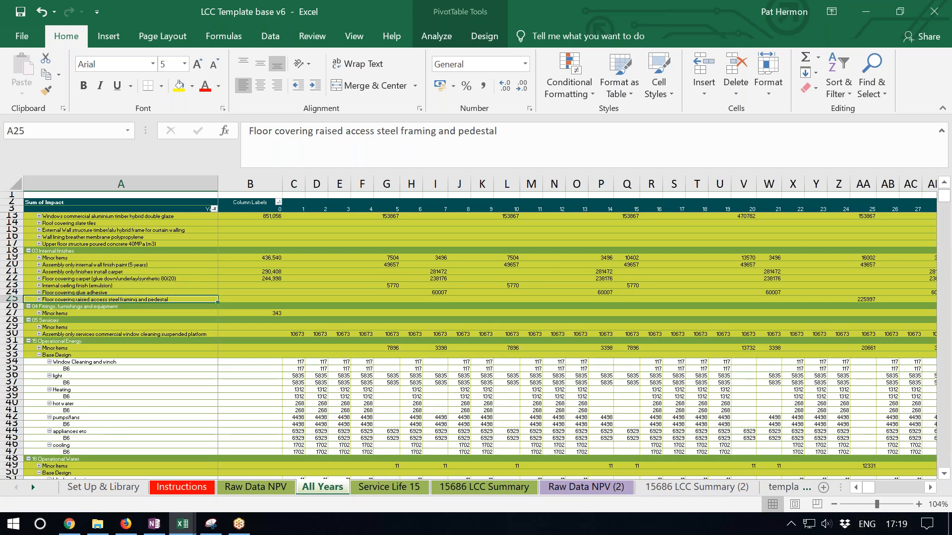
click(39, 355)
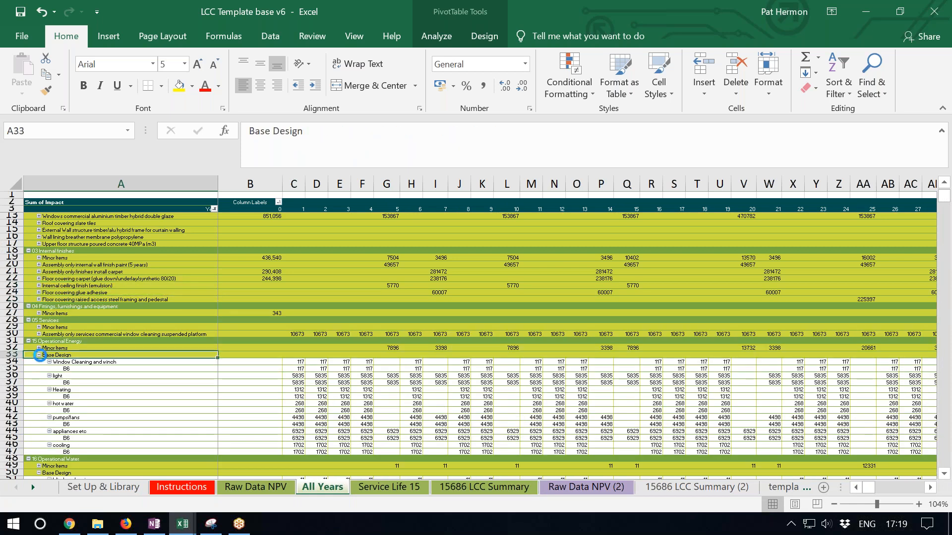
scroll(483, 411, up, 3)
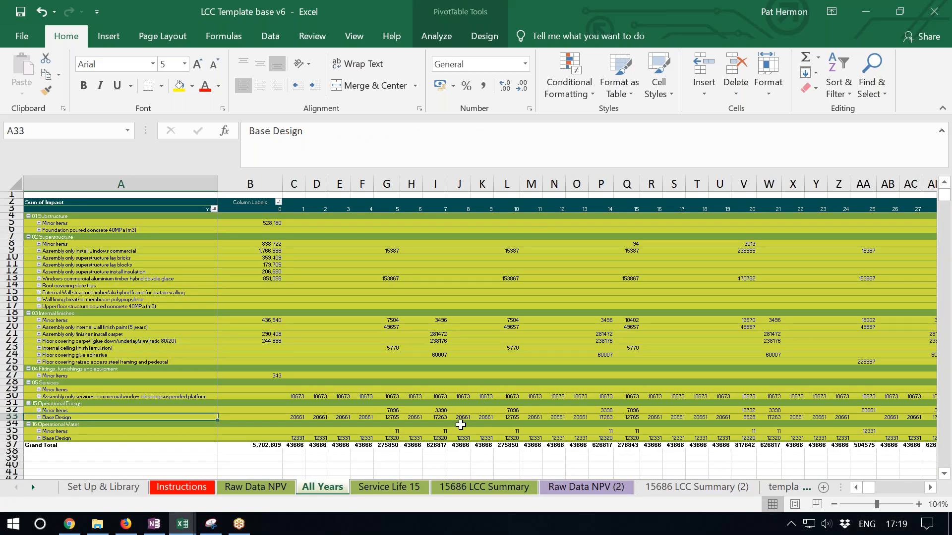
- Open Stage 2 (Concept) Breeam LCC Report Projectxxx V2.0 from the 2) LCC folder under 3) LCA templates > Reports in File Explorer
click(105, 527)
click(563, 138)
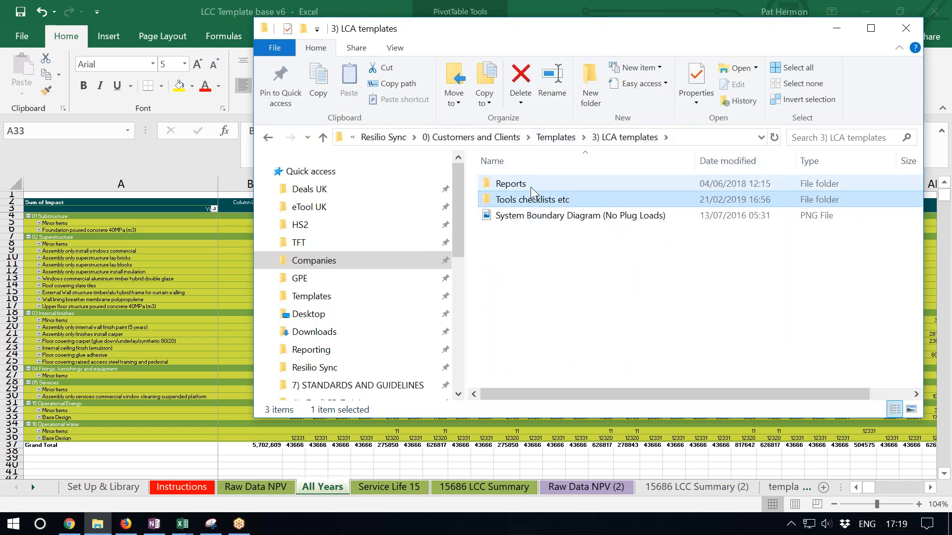
click(531, 190)
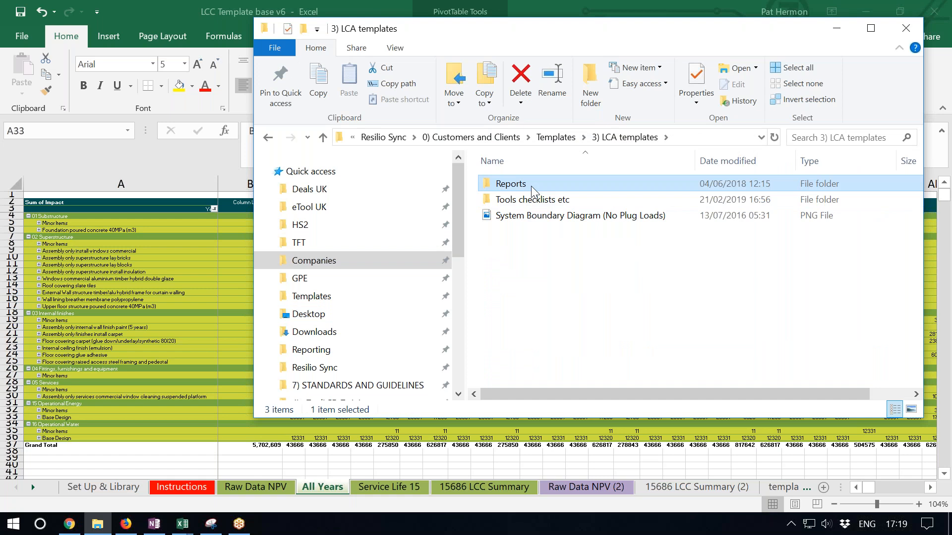
double_click(532, 189)
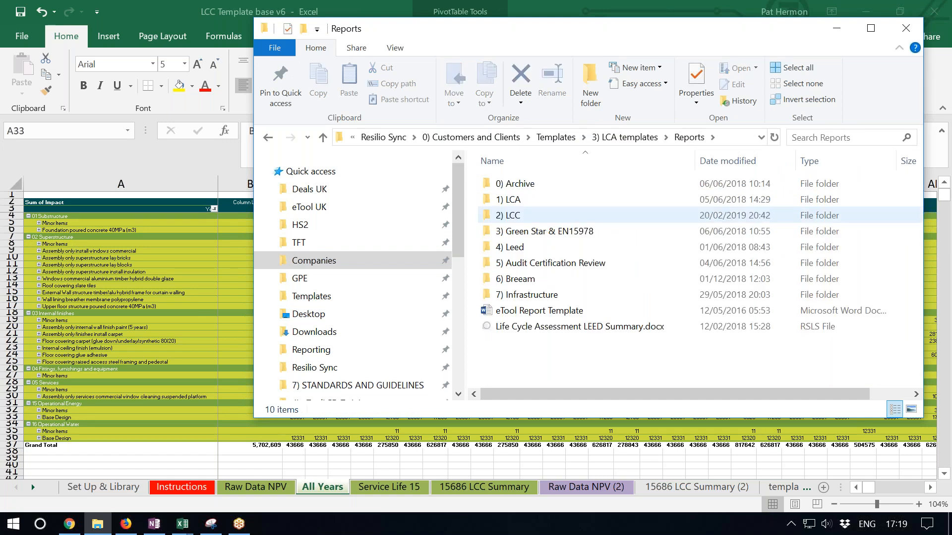
double_click(513, 215)
click(558, 203)
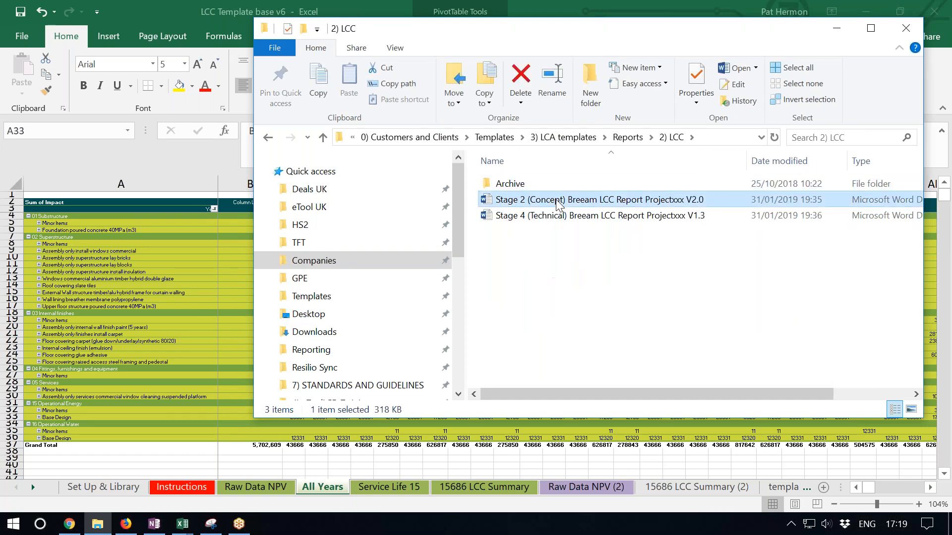
double_click(559, 203)
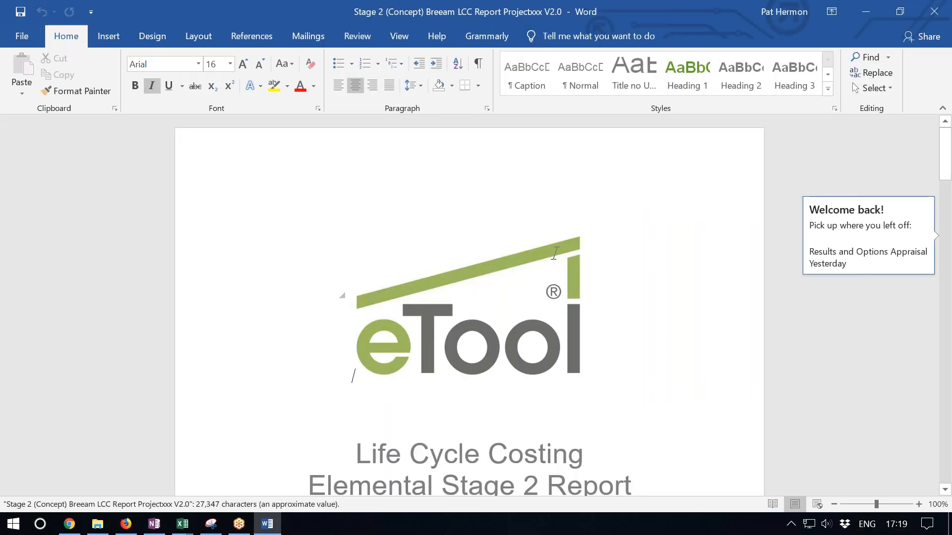
- Review the report's cover, introduction, LCC scope, process, data sources and LCC fluctuation rates
scroll(530, 307, down, 9)
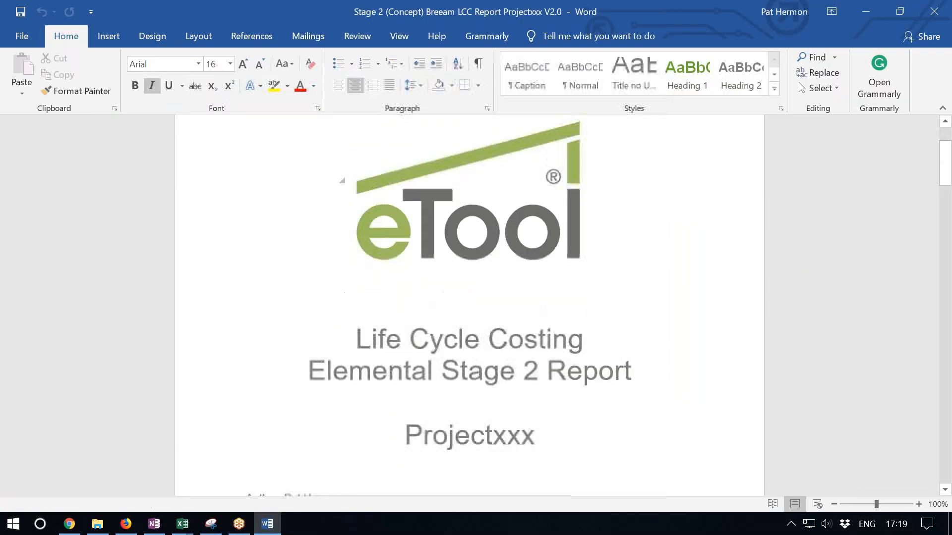
scroll(523, 312, down, 2)
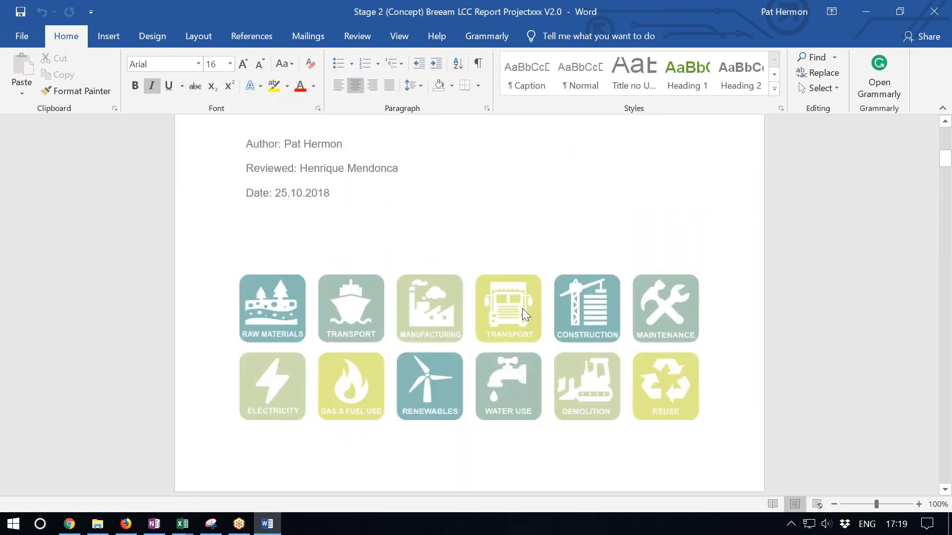
scroll(524, 312, down, 15)
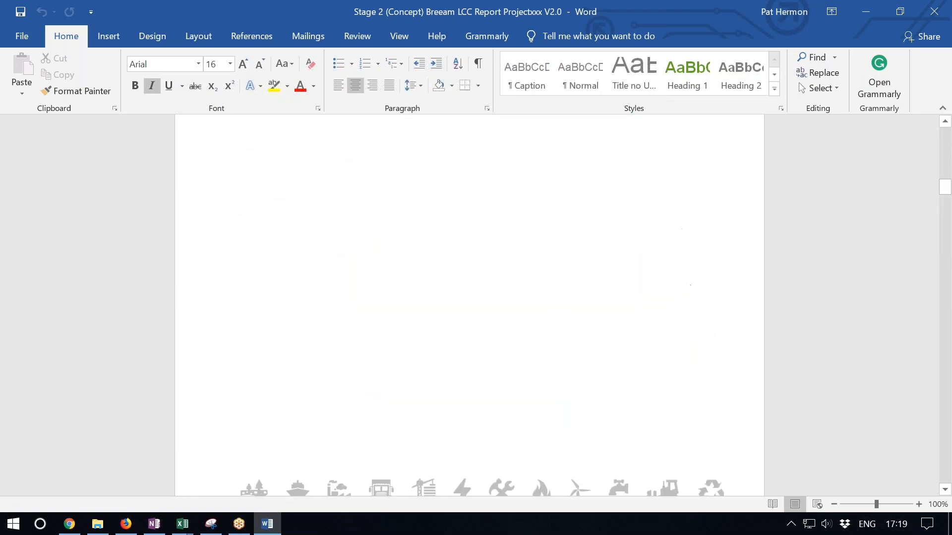
scroll(469, 305, down, 5)
scroll(469, 305, down, 15)
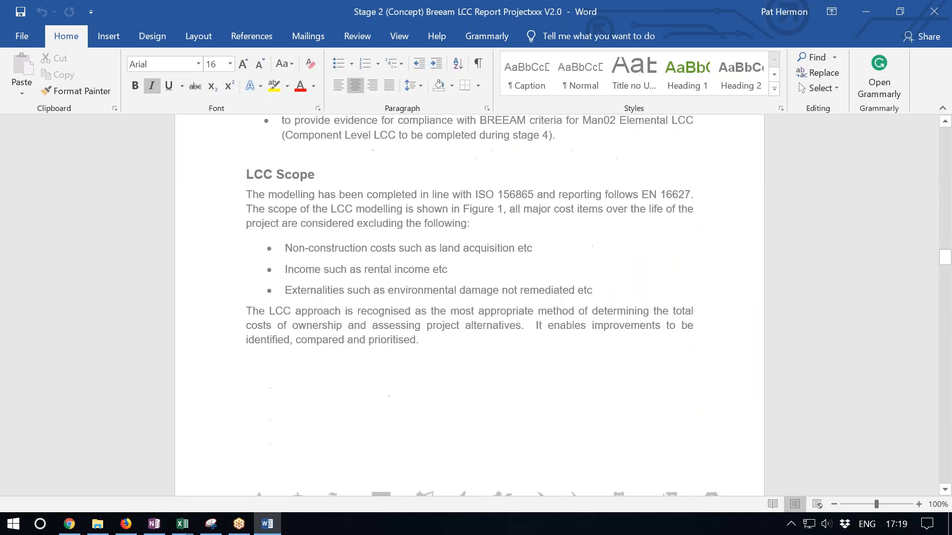
scroll(469, 304, up, 5)
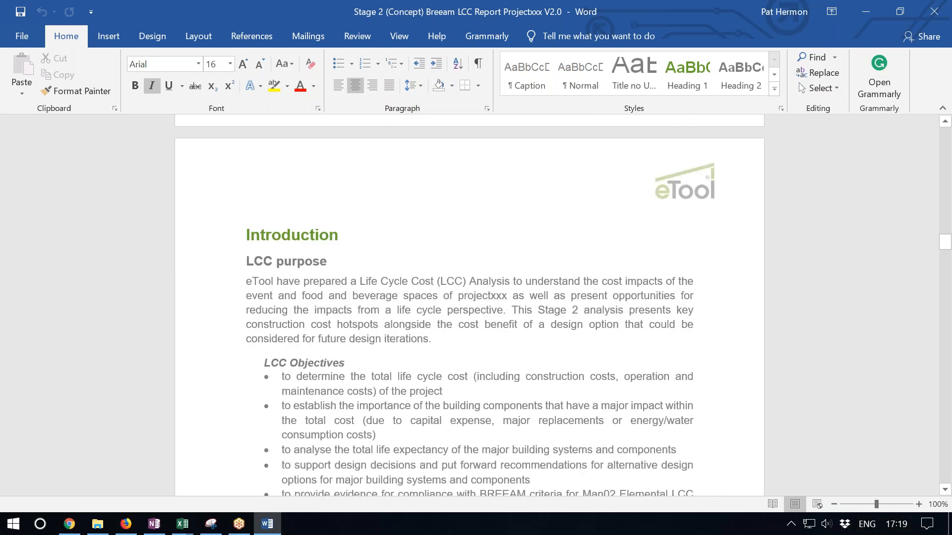
scroll(950, 285, up, 2)
scroll(951, 285, down, 9)
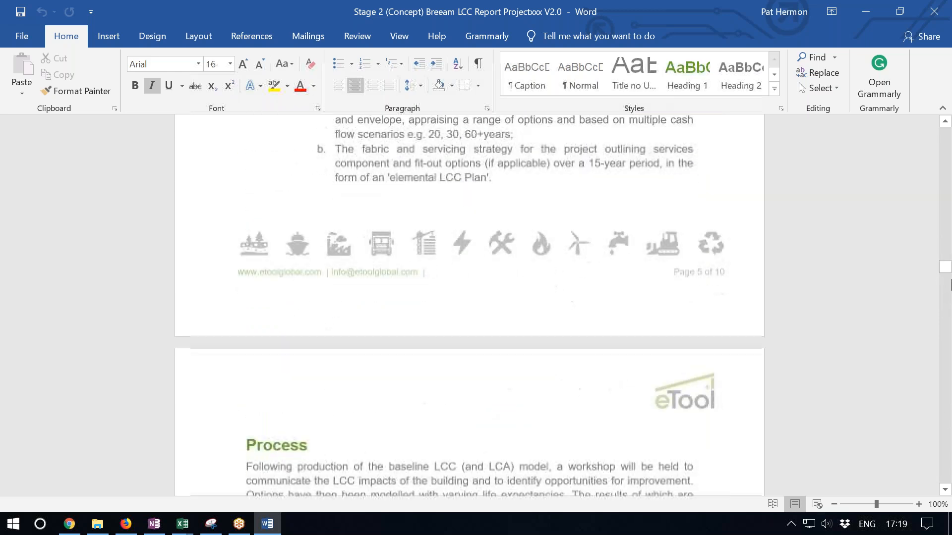
scroll(950, 285, down, 15)
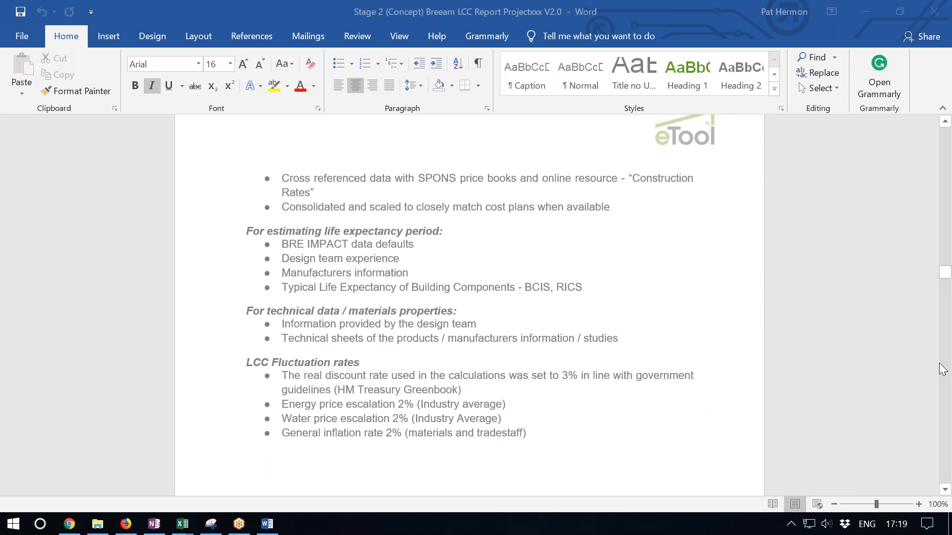
- Examine the report's Appendix B year on year costs, the yearly service life table and the Option 1 life cycle cost tables
drag(940, 363, 932, 469)
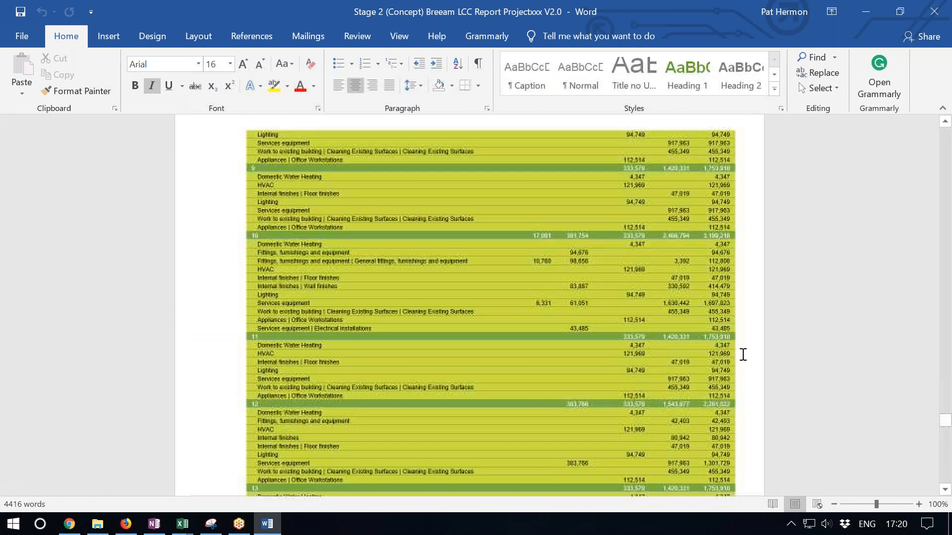
scroll(743, 354, up, 1)
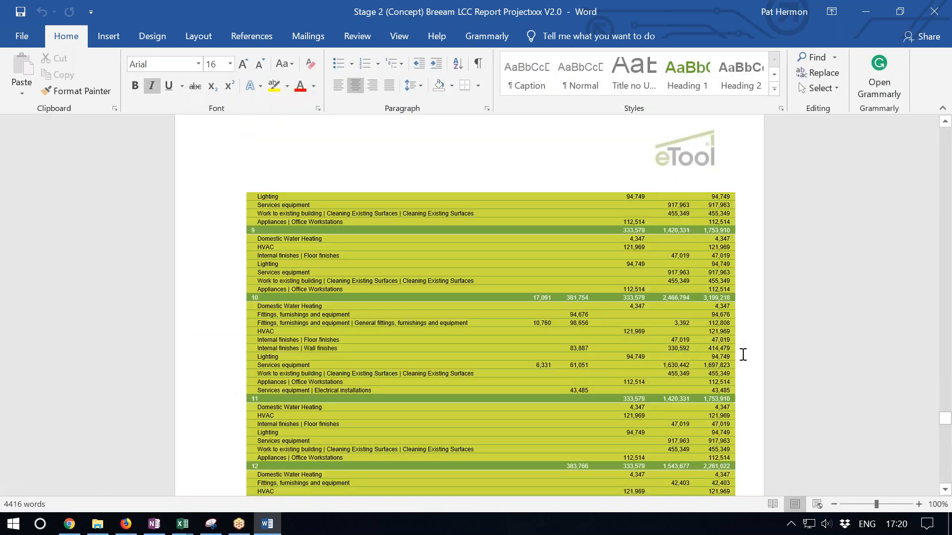
scroll(735, 317, up, 1)
scroll(723, 318, up, 10)
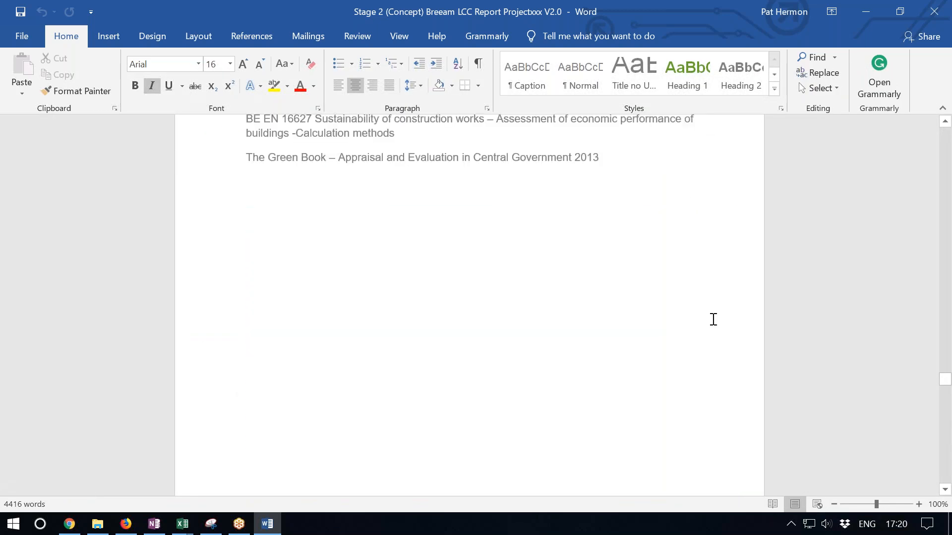
scroll(713, 320, up, 15)
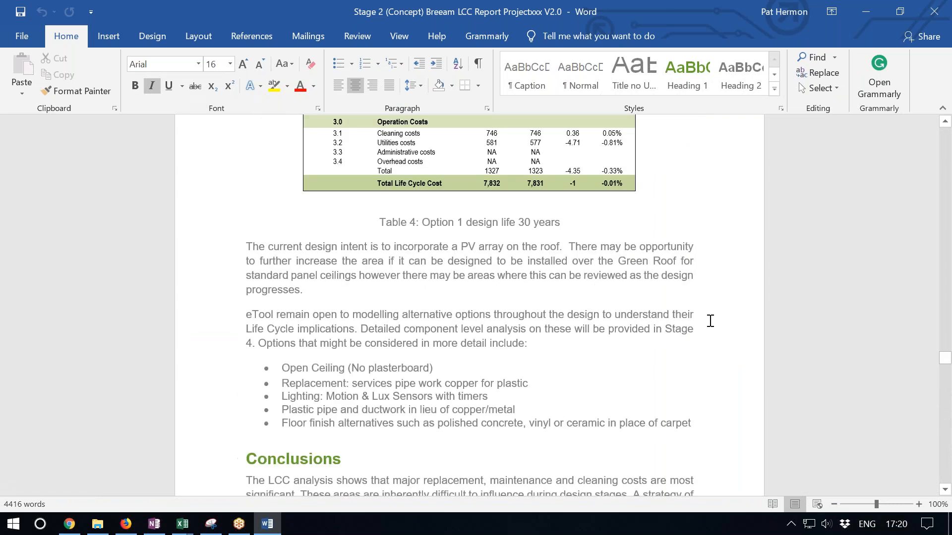
scroll(699, 316, up, 2)
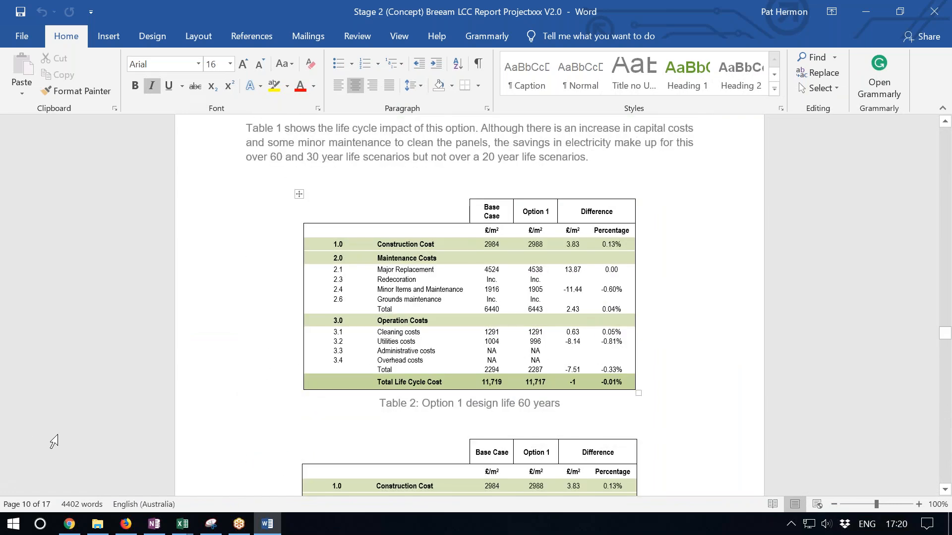
- Check the Base Design's Reports section in eToolLCD in Chrome, and return to the Stage 2 LCC report in Word
click(72, 526)
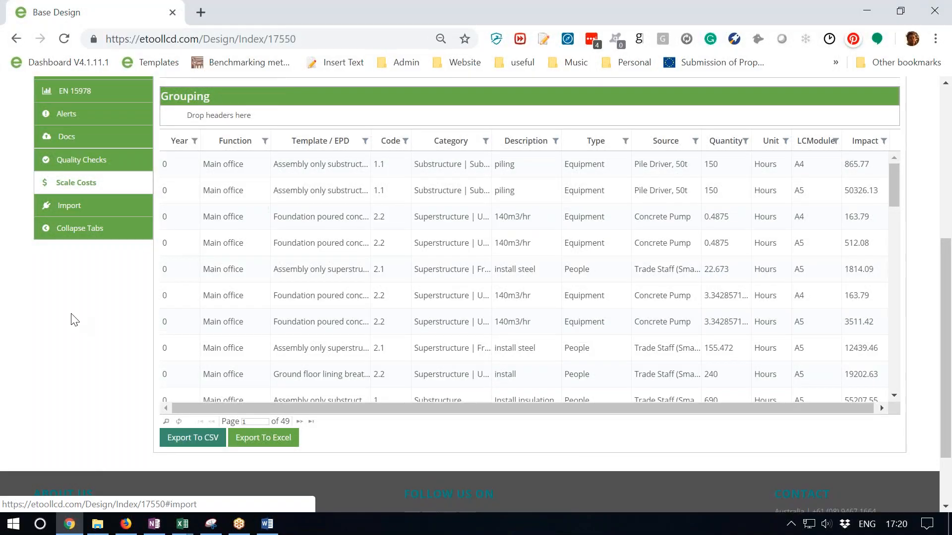
scroll(79, 337, up, 2)
scroll(78, 337, up, 3)
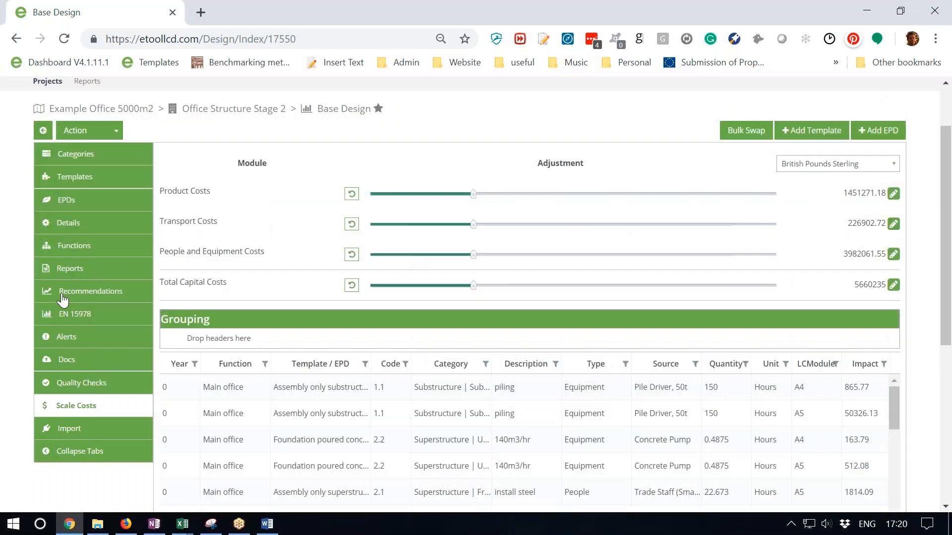
click(89, 270)
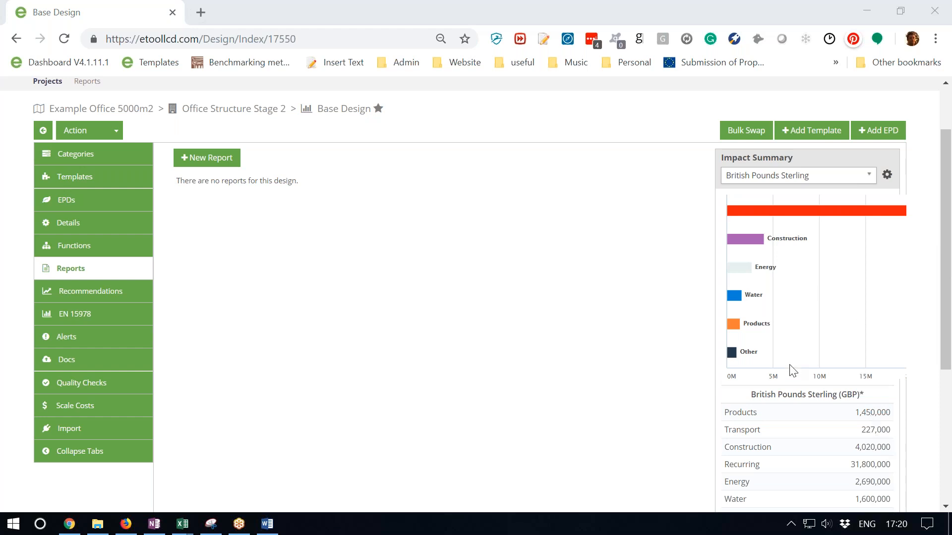
click(268, 526)
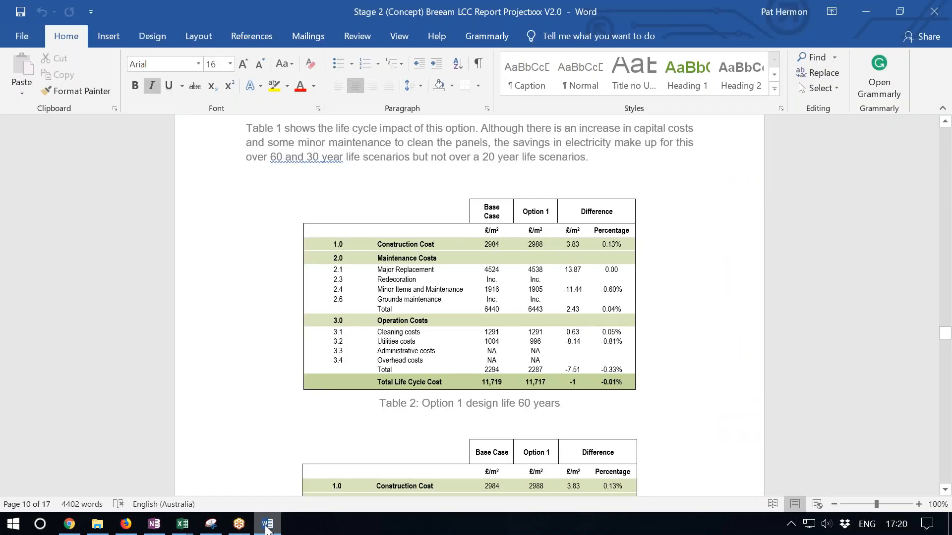